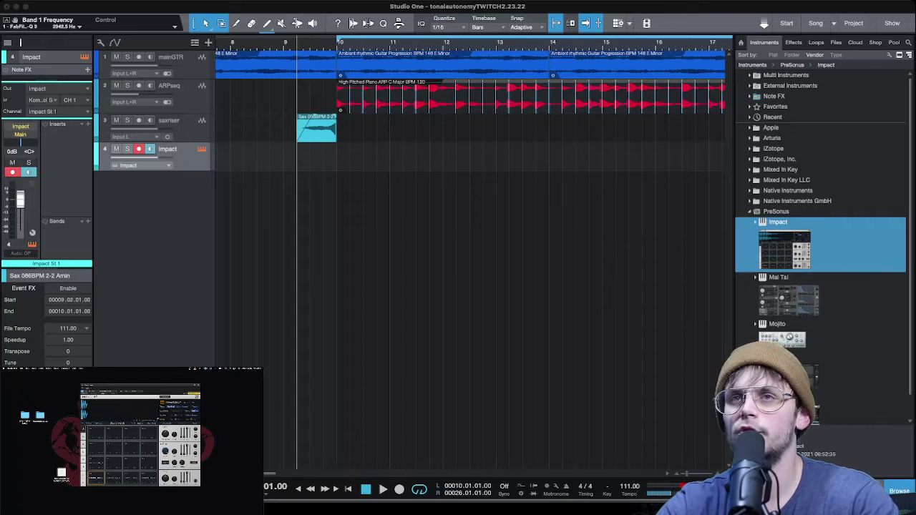
Create an empty instrument part on the Impact track spanning bars 10 to 26.
double_click(444, 157)
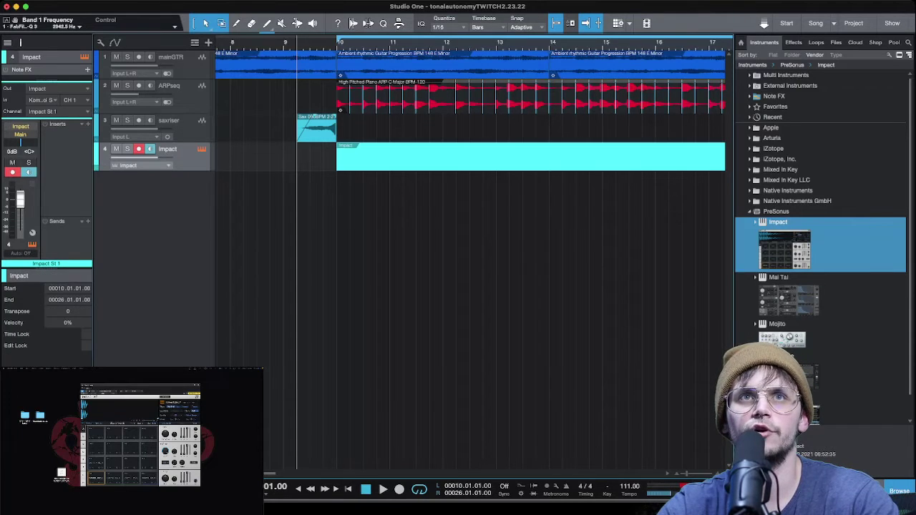
key("w")
key("w")
key("w")
key("w")
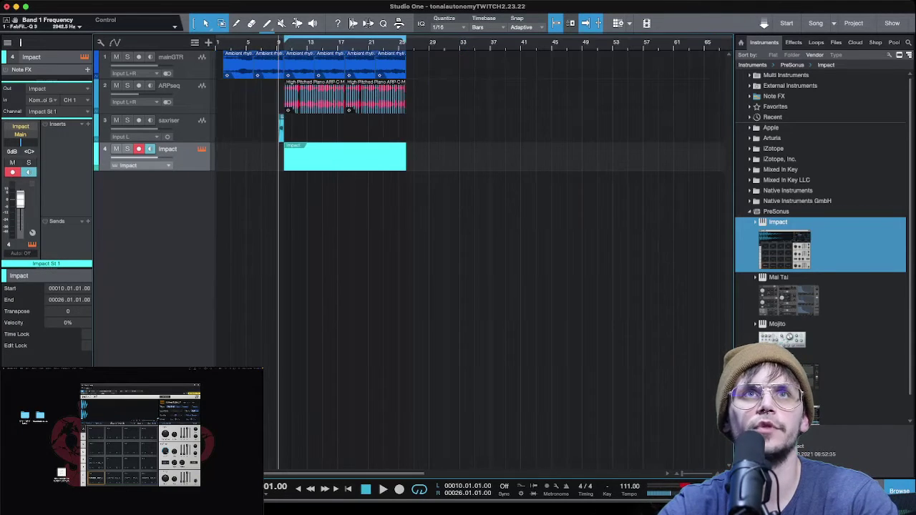
Open the Impact part in the drum editor and place a UWarmLF_Kick_03 hit at bar 10 with UWarmLF_Snare_10 hits through bar 25.
key("e")
key("e")
key("e")
key("e")
key("F2")
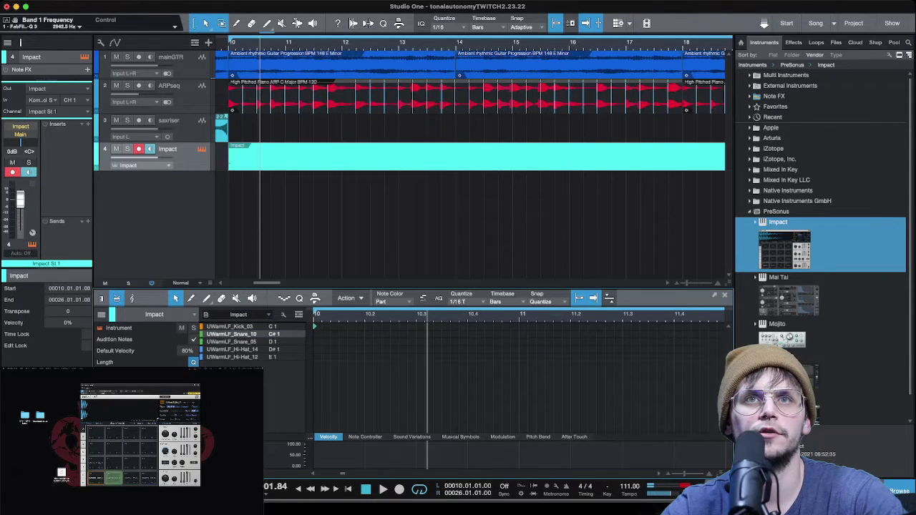
key("w")
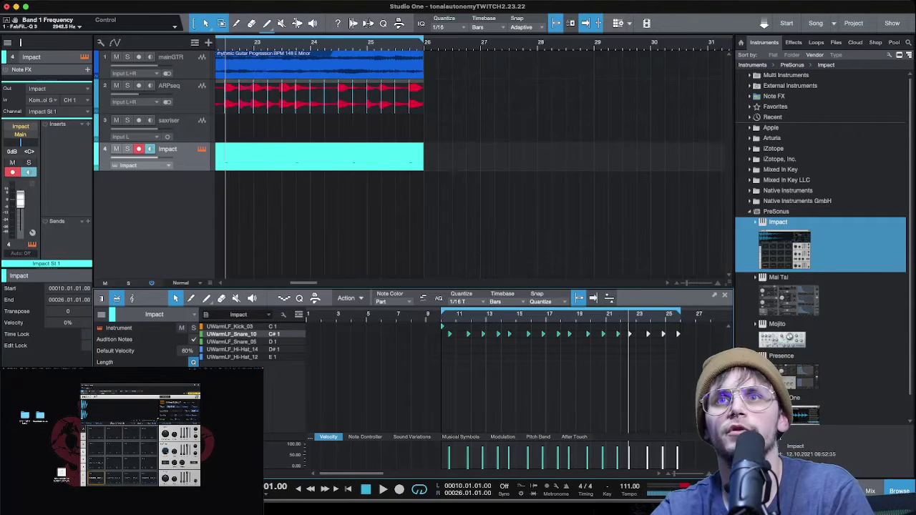
Examine how the snare hits are spaced across the Impact part against the guitar and arpeggio tracks.
scroll(470, 44, "down", 10)
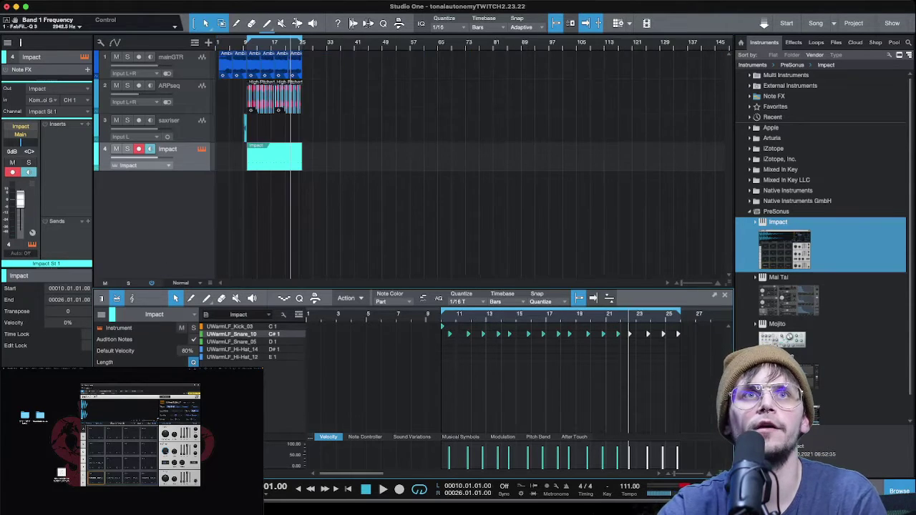
scroll(246, 44, "up", 10)
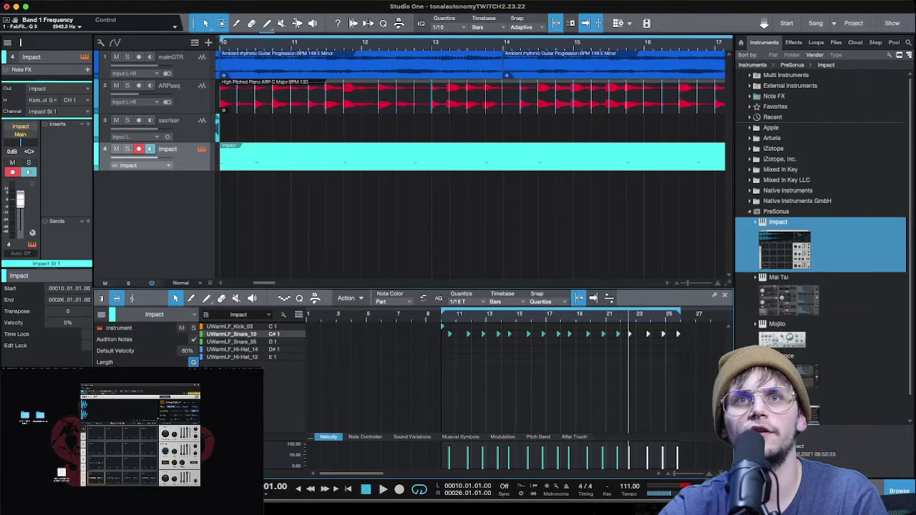
scroll(248, 44, "down", 2)
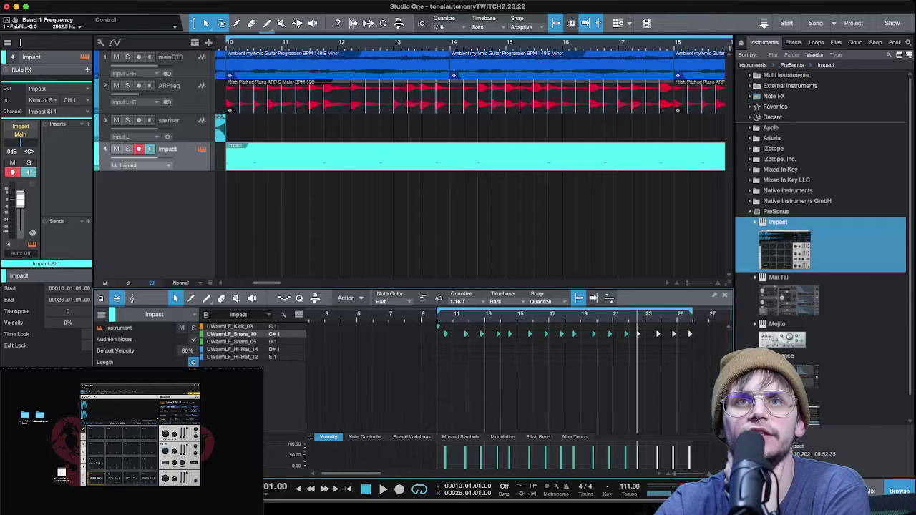
key("e")
key("e")
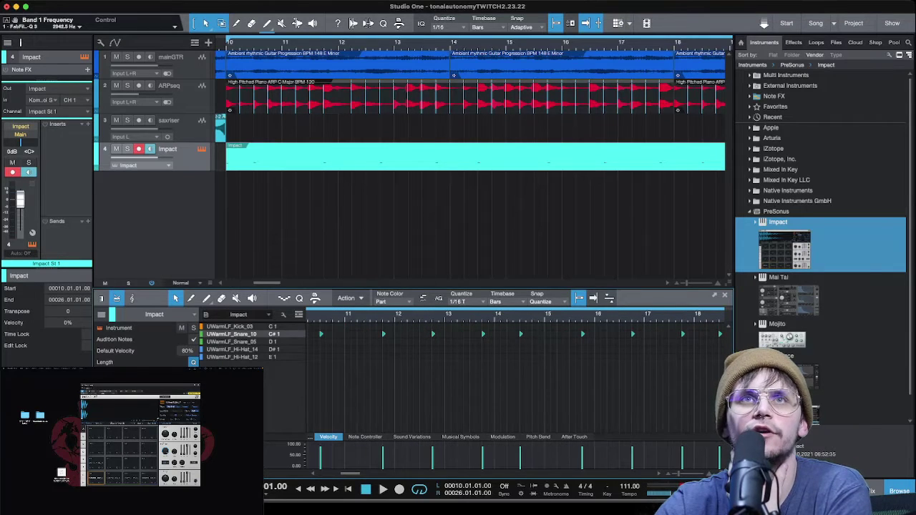
key("w")
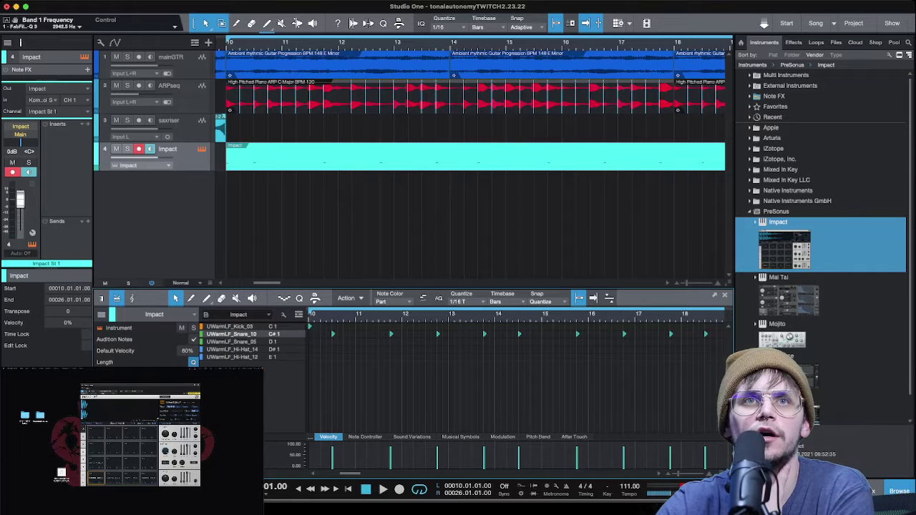
key("w")
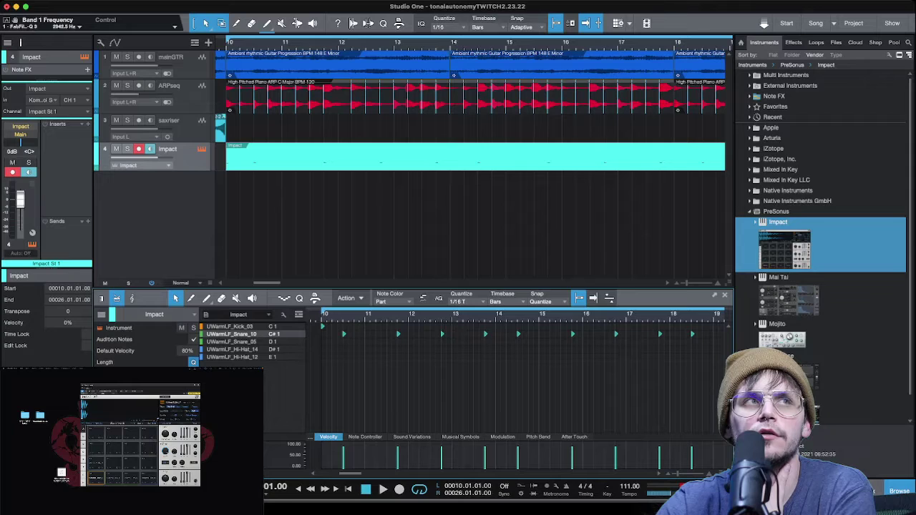
Move all the UWarmLF_Snare_10 hits after the first one earlier so the second lands on beat 3 of bar 11.
key("w")
key("w")
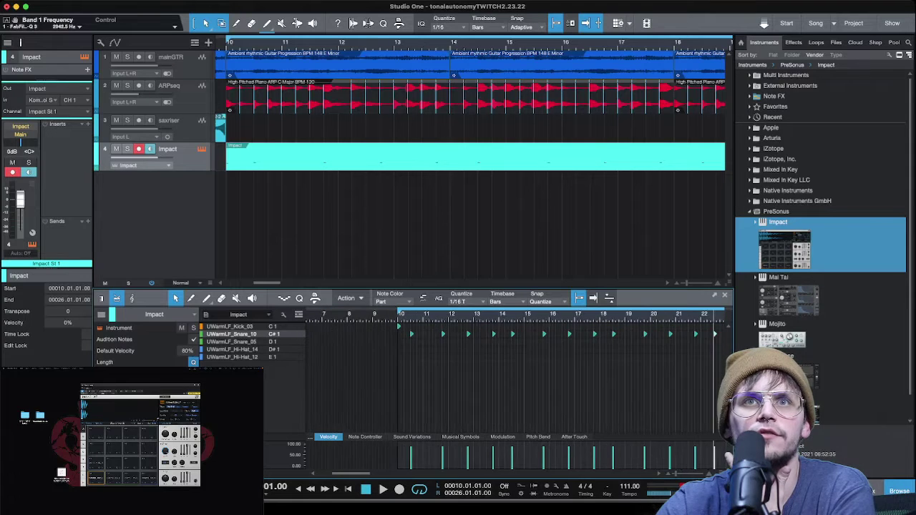
key("w")
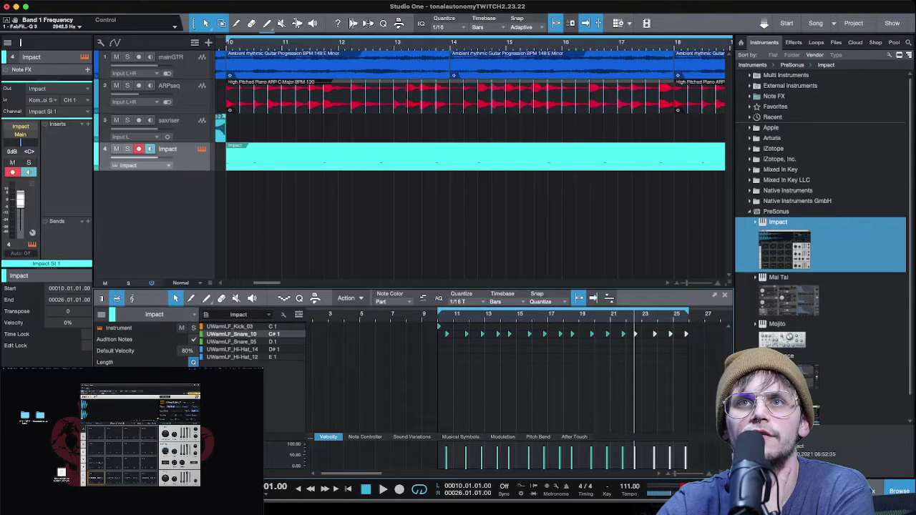
key("e")
key("e")
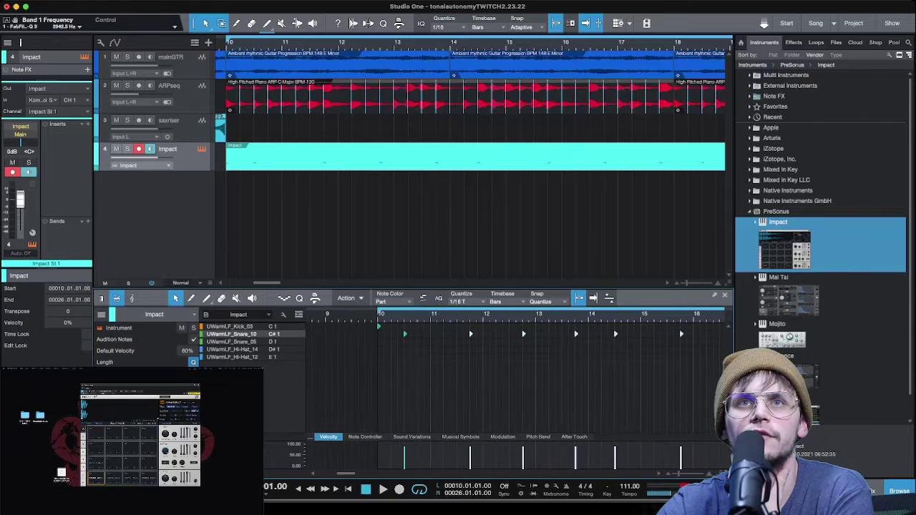
key("e")
left_click_drag(474, 334, 456, 334)
key("space")
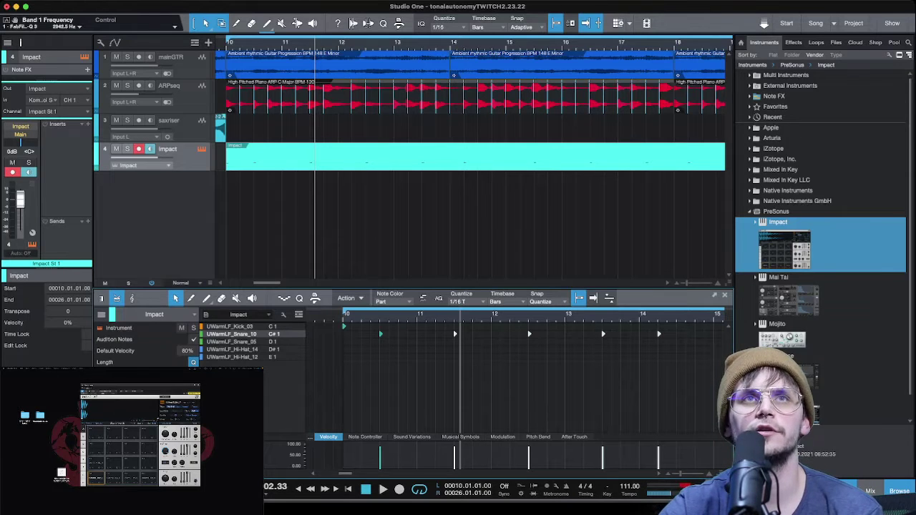
Play the arrangement from bar 8 into bar 11 to check the snare timing.
key("w")
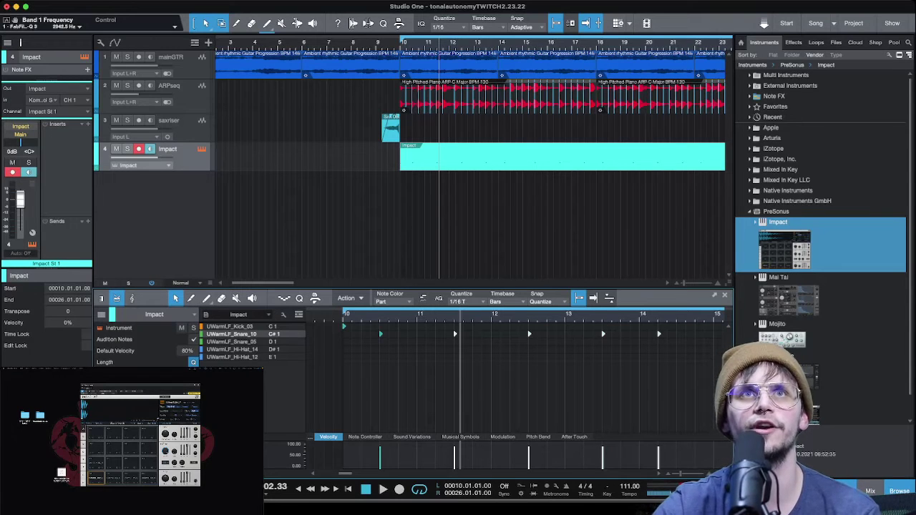
key("Left")
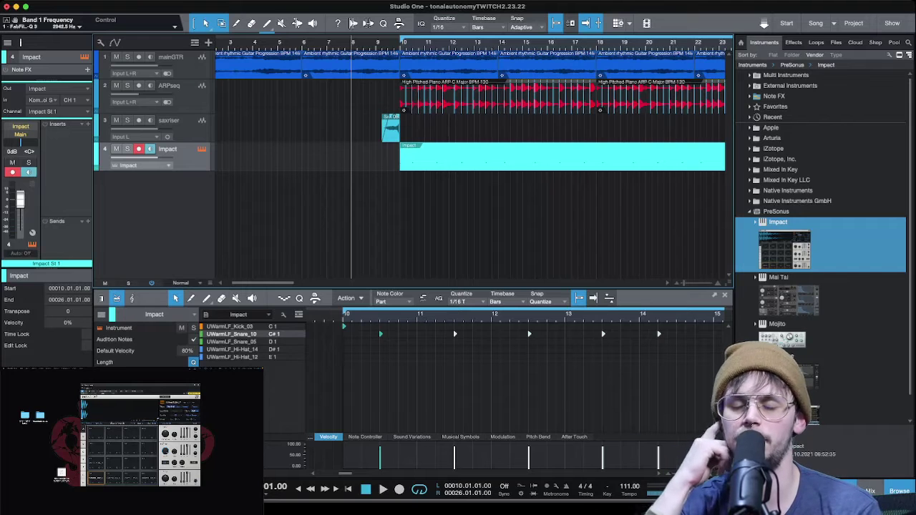
key("space")
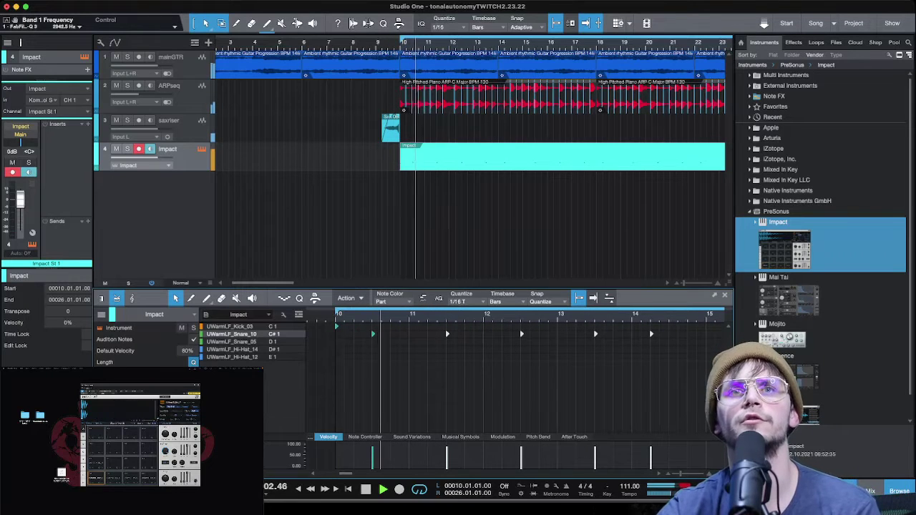
key("space")
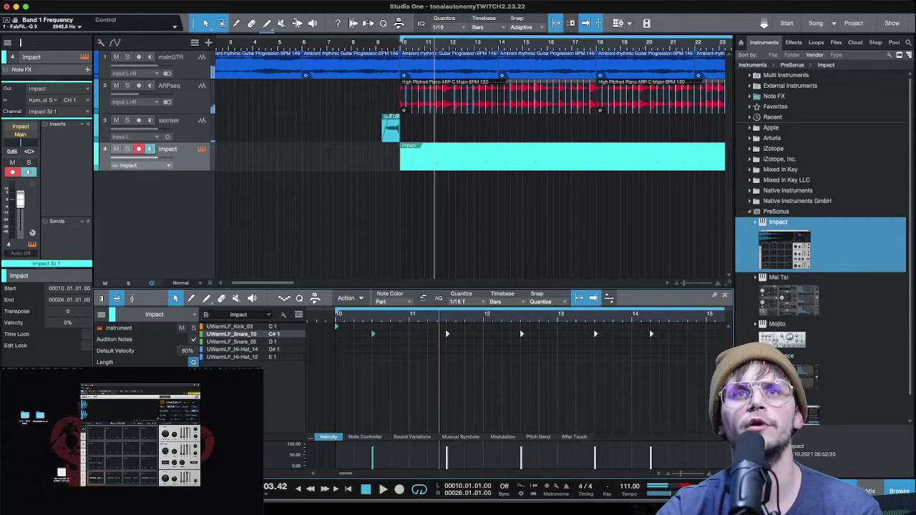
Add two UWarmLF_Kick_03 hits between the start of bar 11 and its snare, and play them back.
double_click(423, 326)
double_click(432, 326)
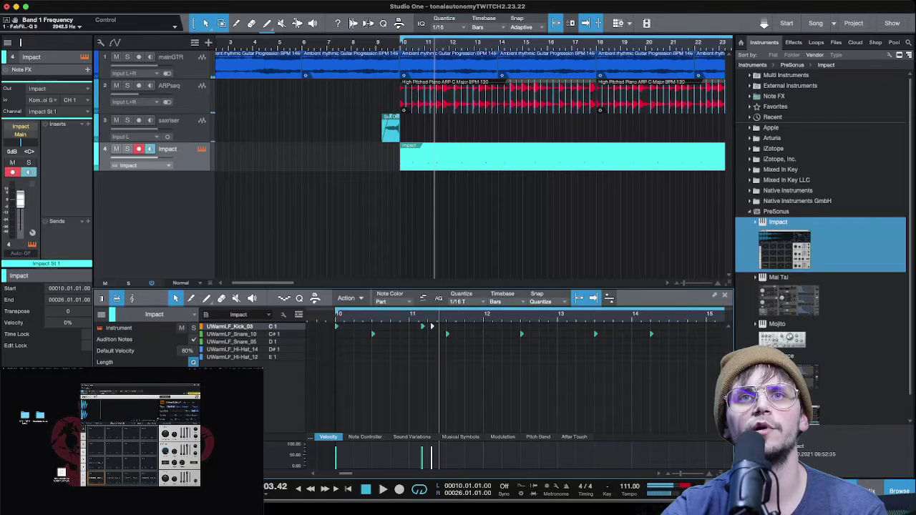
key("space")
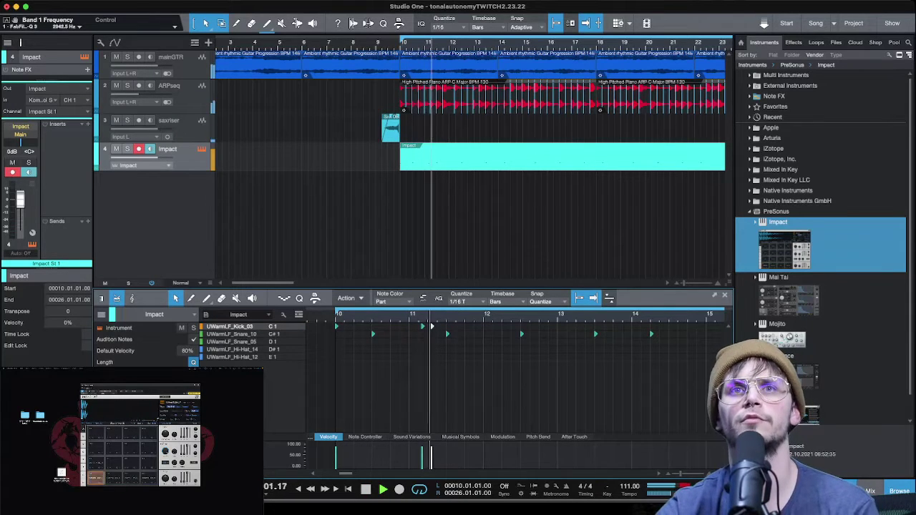
key("space")
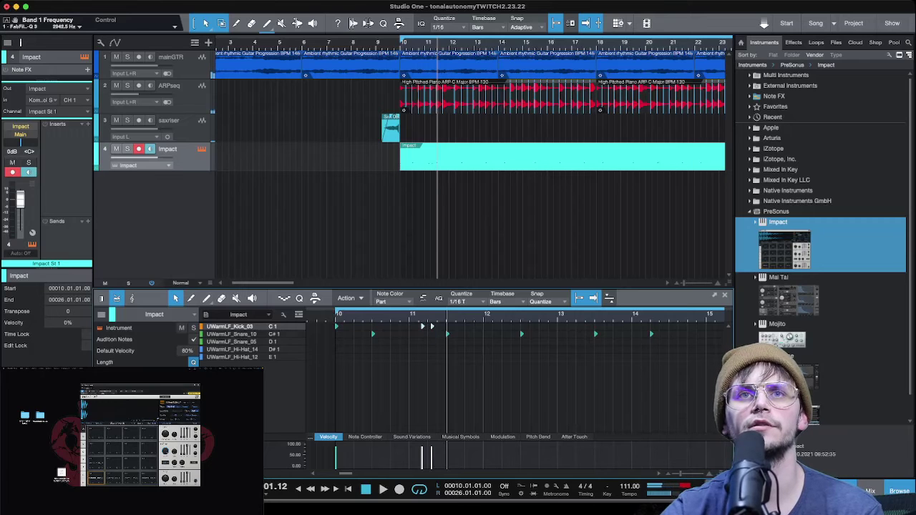
Shift the two bar 11 kick hits slightly earlier and add another kick on the first beat of bar 12.
key("space")
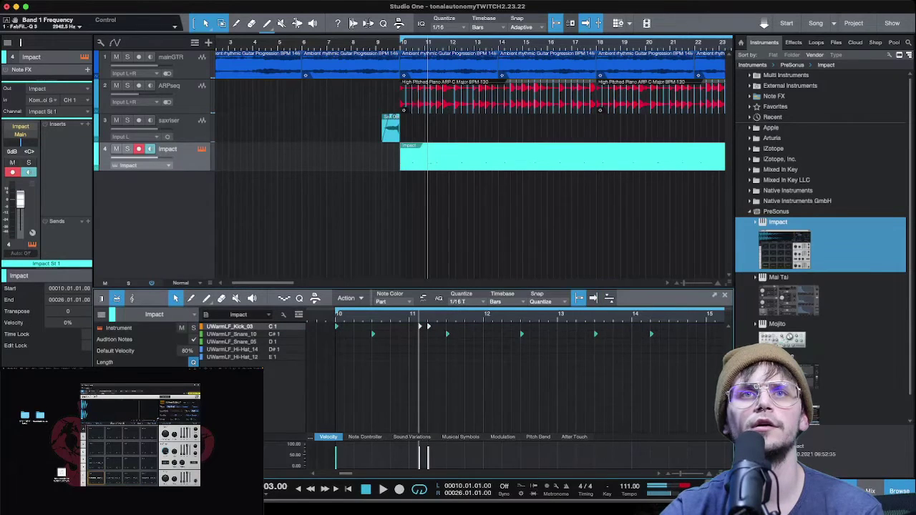
key("e")
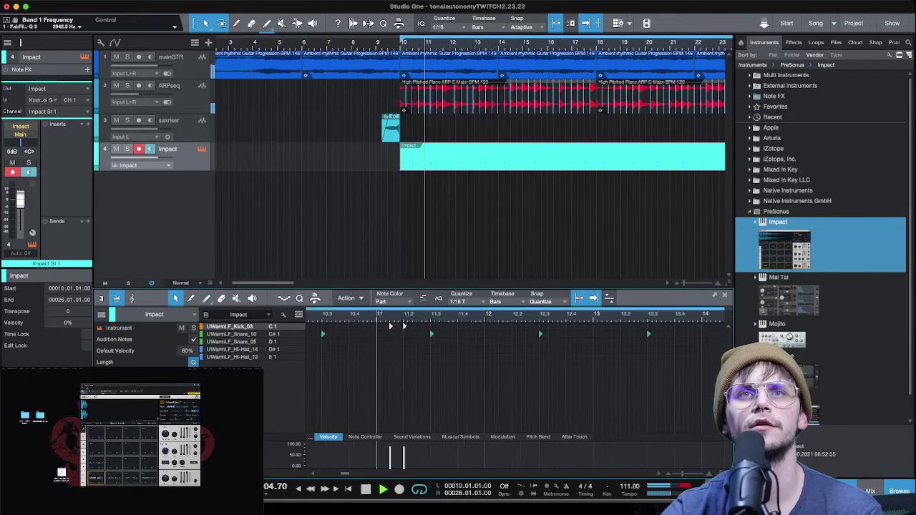
key("space")
key("e")
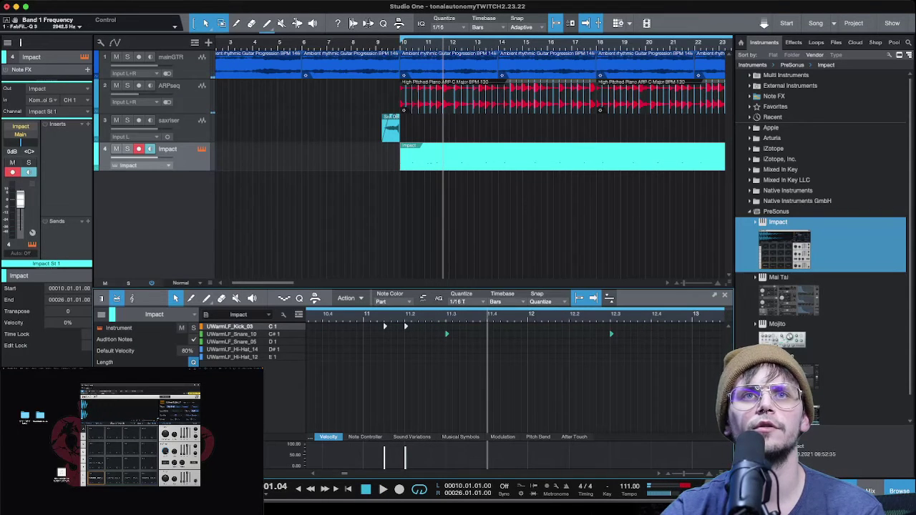
key("space")
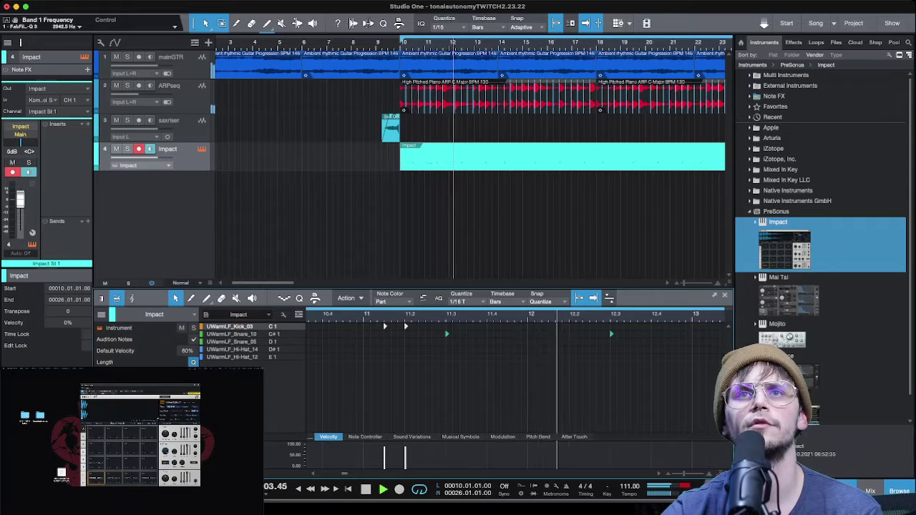
key("space")
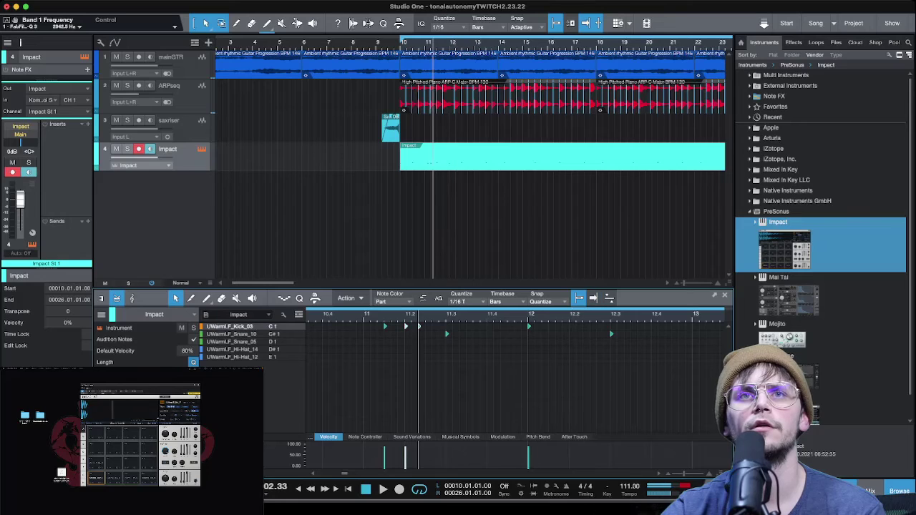
Move the second bar 11 kick to just before beat 2 and play the result.
key("space")
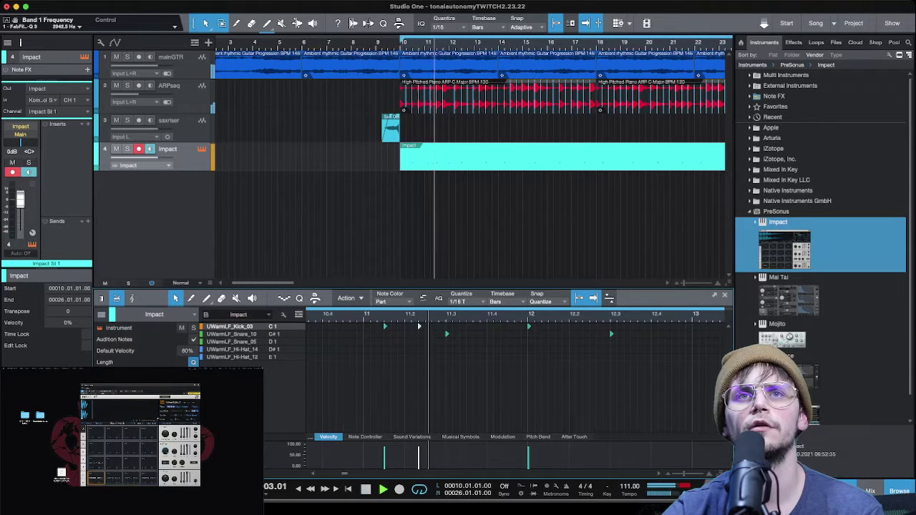
key("space")
left_click_drag(419, 326, 399, 327)
key("space")
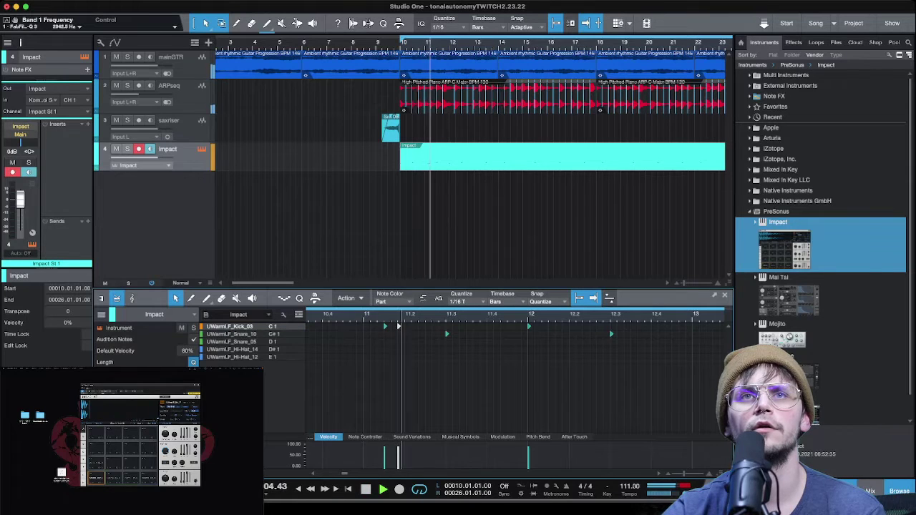
key("space")
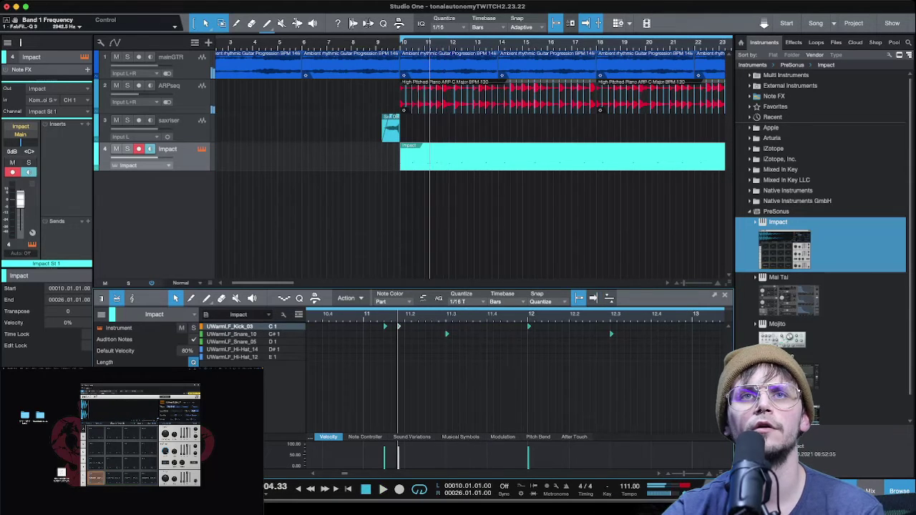
Adjust the timing of the first bar 11 kick slightly and play the beat from the start of the Impact part.
key("q")
left_click_drag(385, 326, 367, 326)
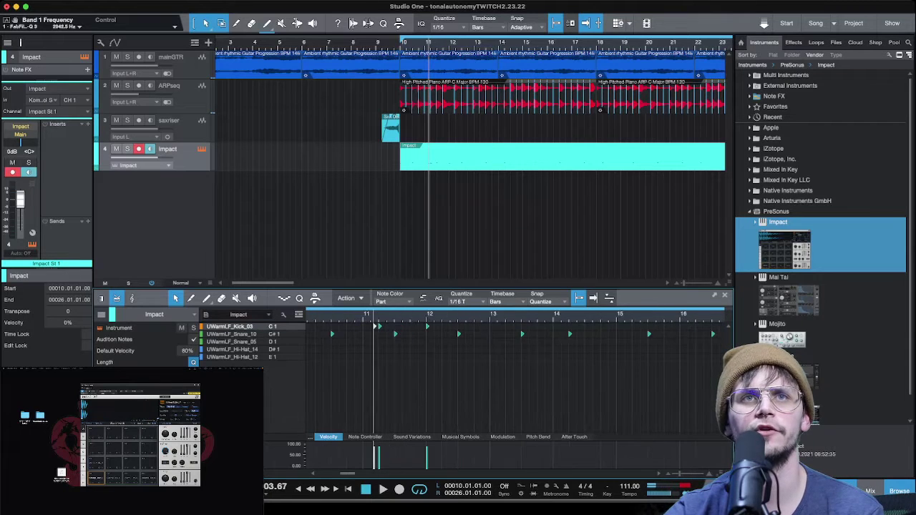
key("shift+f")
key("space")
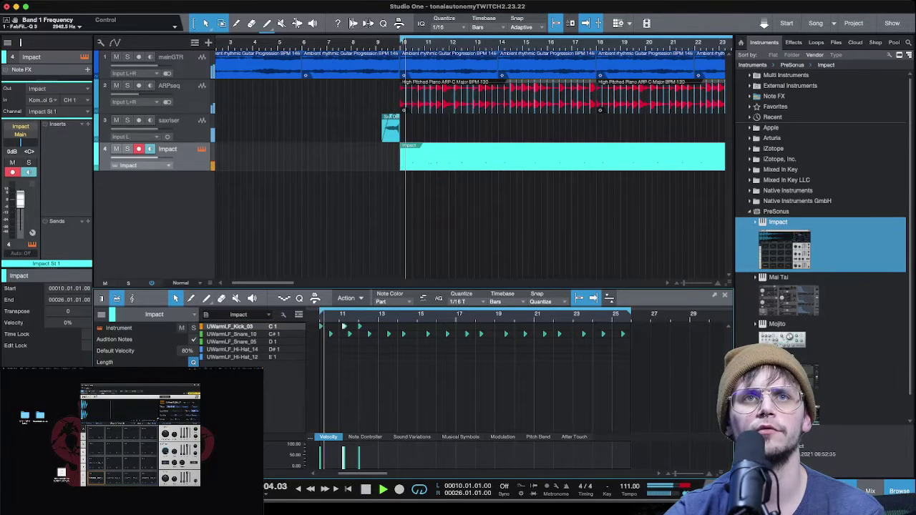
key("e")
key("e")
key("e")
key("e")
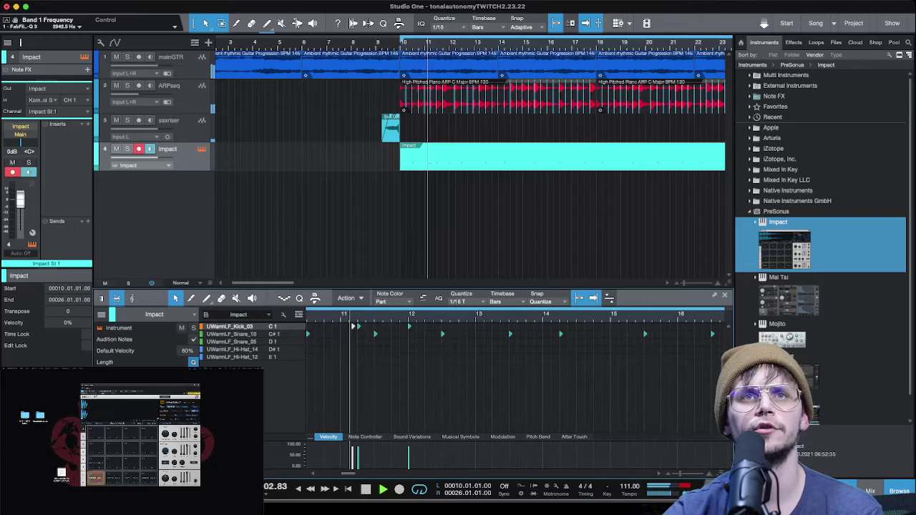
Move the first bar 11 kick a little earlier and add a kick on the first beat of bar 13.
key("space")
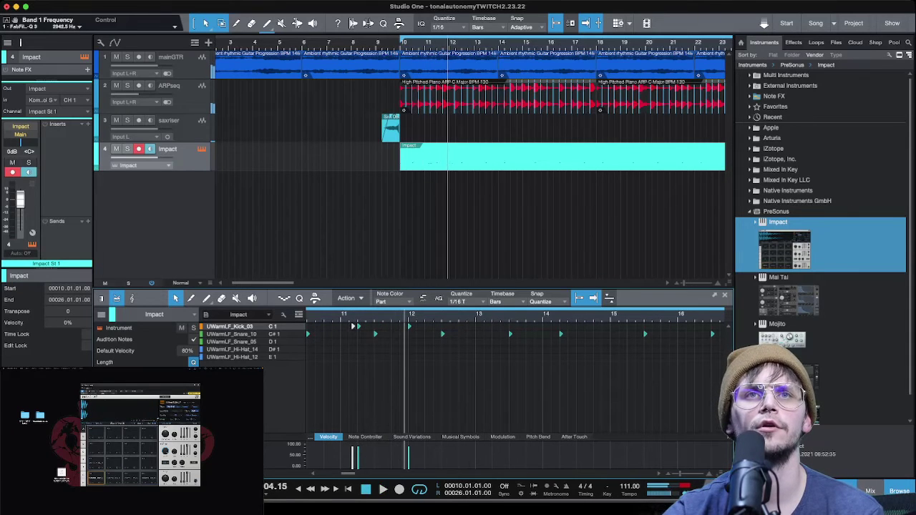
key("space")
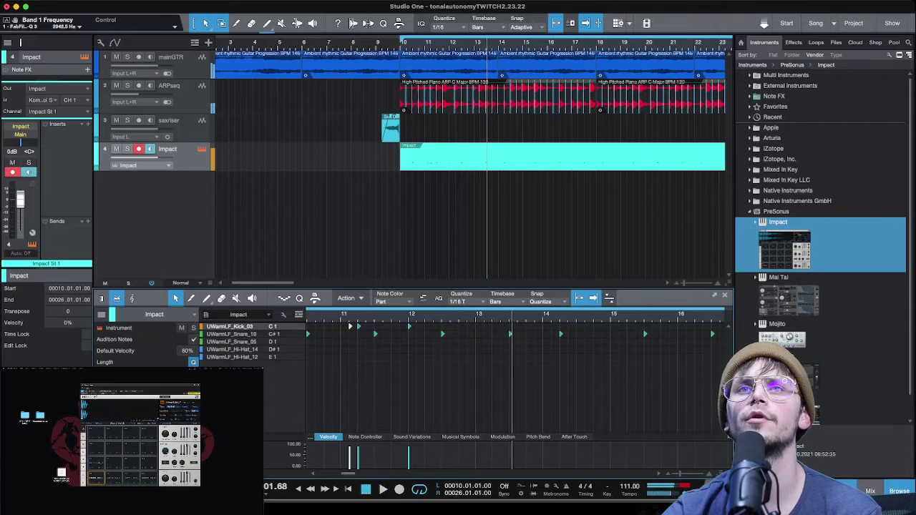
key("space")
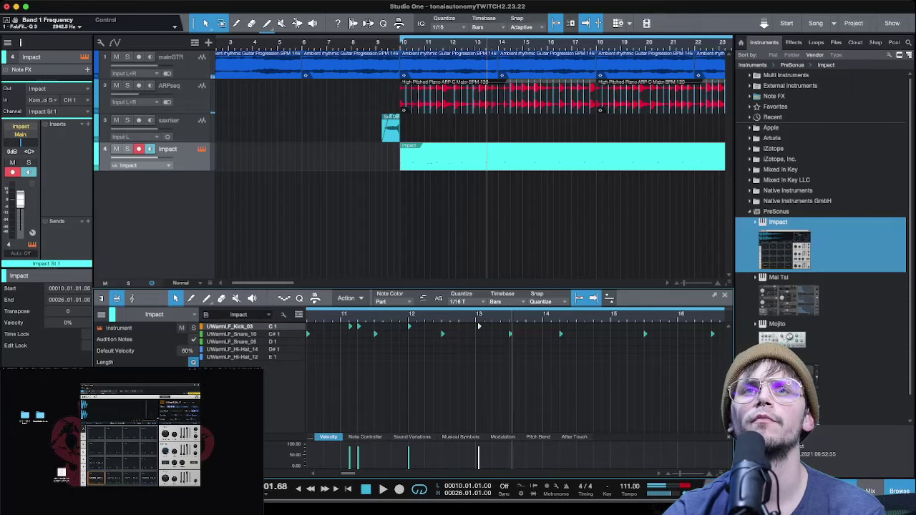
Move the bar 13 kick to beat 2 and play the pattern.
key("space")
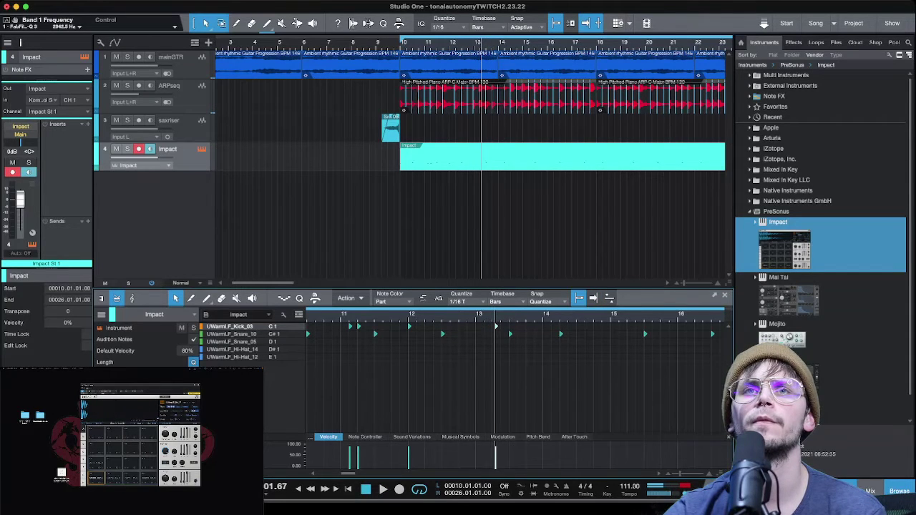
key("space")
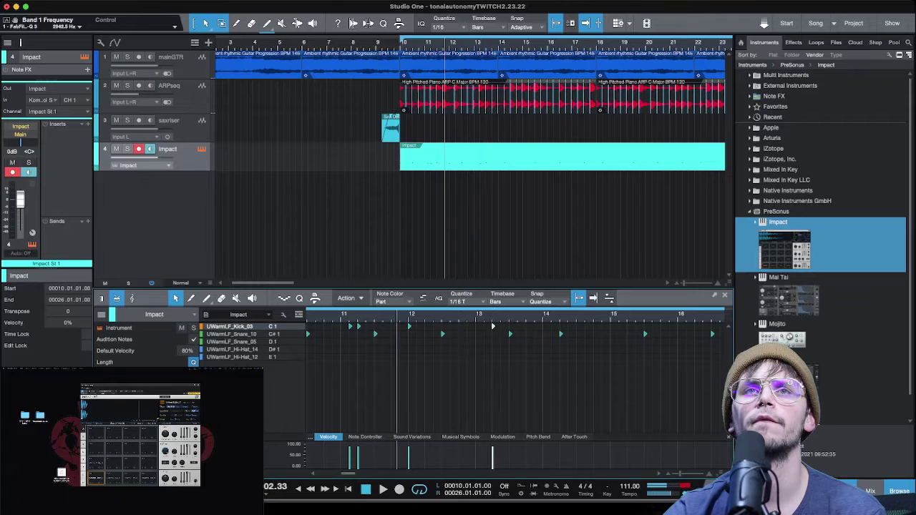
key("space")
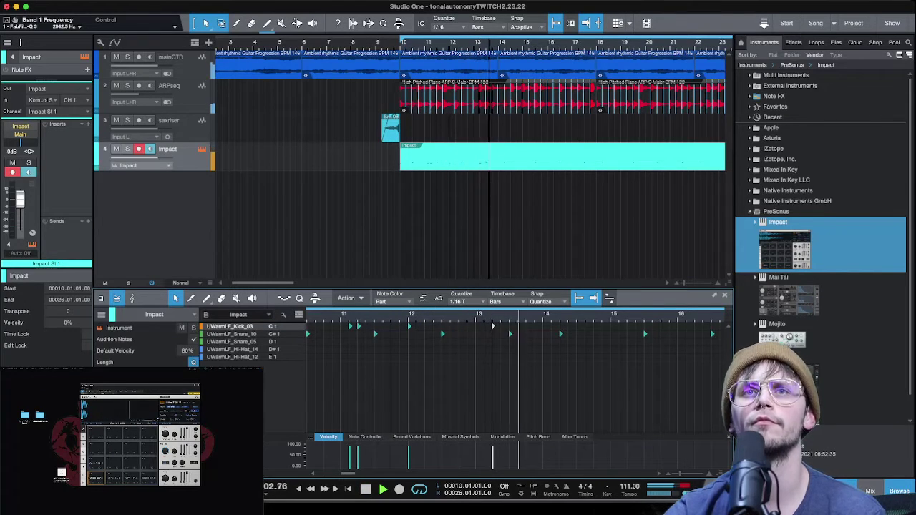
Add a kick on the first beat of bar 14 and play the beat.
key("space")
double_click(547, 326)
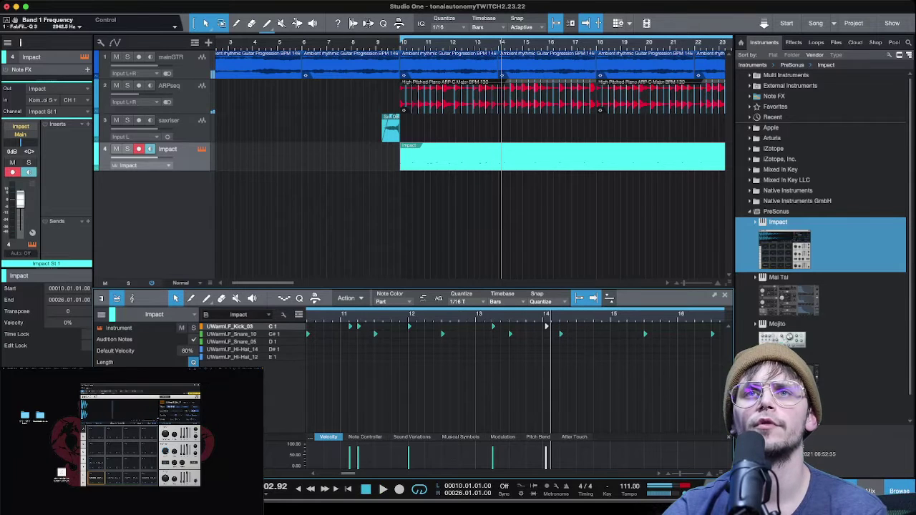
left_click(545, 316)
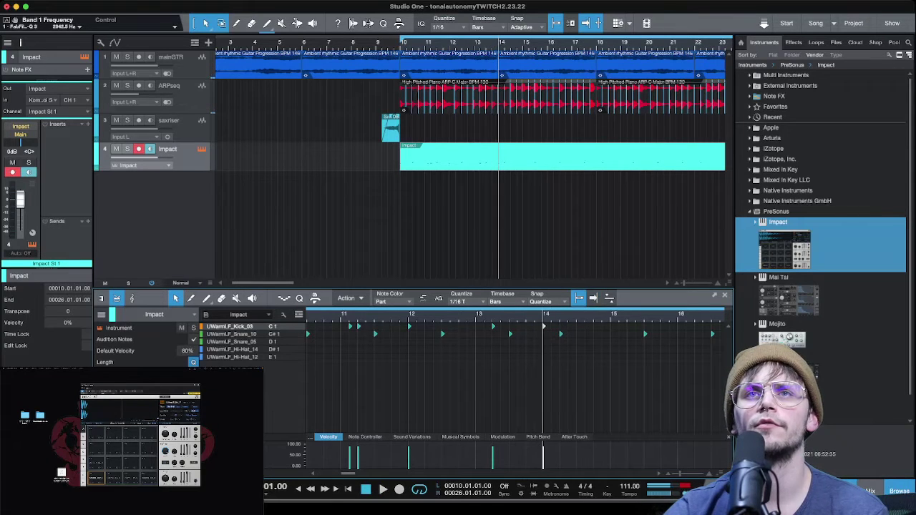
key("w")
key("w")
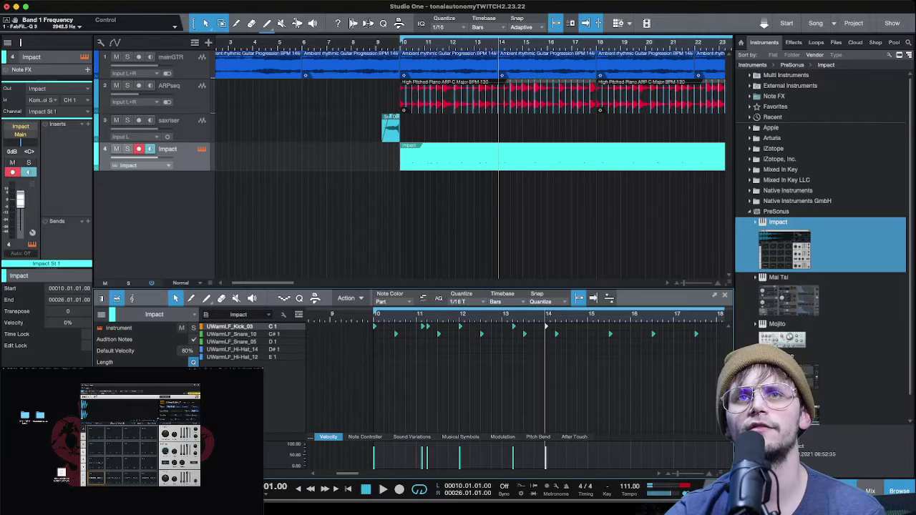
key("space")
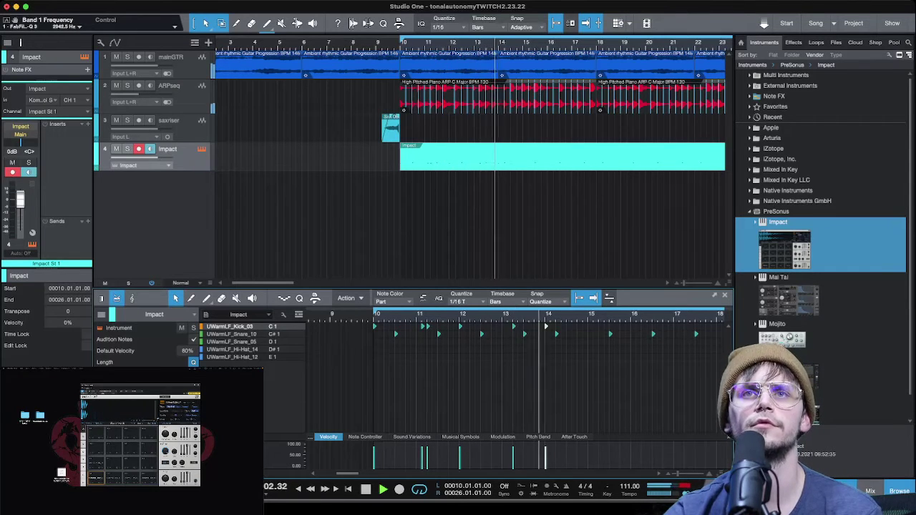
Add another kick just before the first beat of bar 14 and play it.
key("e")
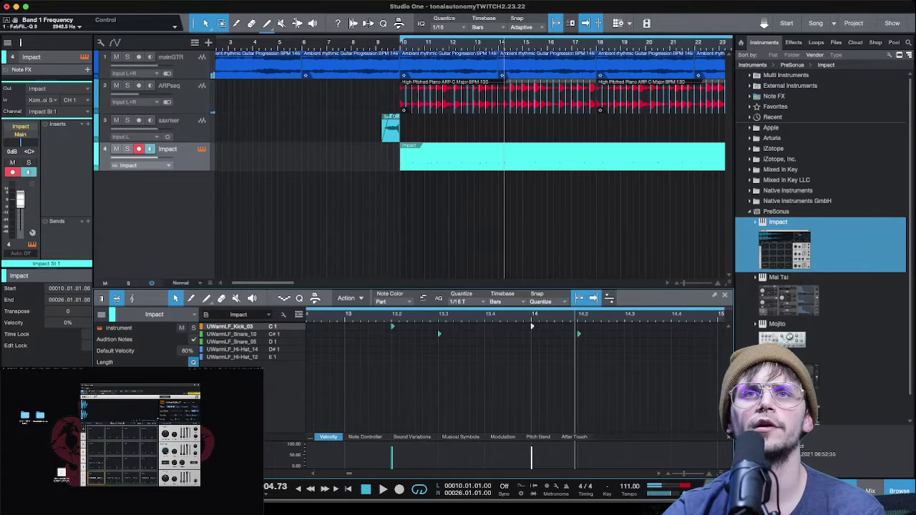
double_click(517, 327)
key("space")
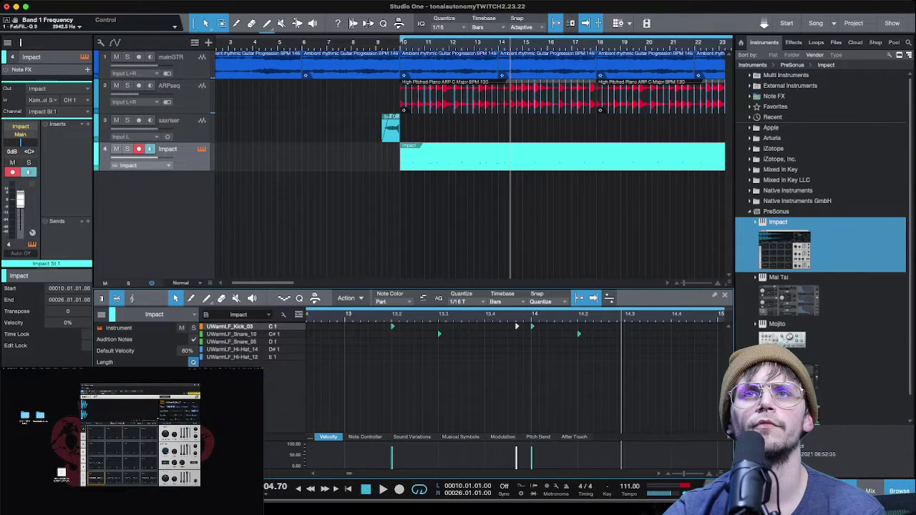
Move the bar 14 snare to beat 3 and play the result.
left_click_drag(580, 334, 625, 334)
scroll(621, 334, "down", 5)
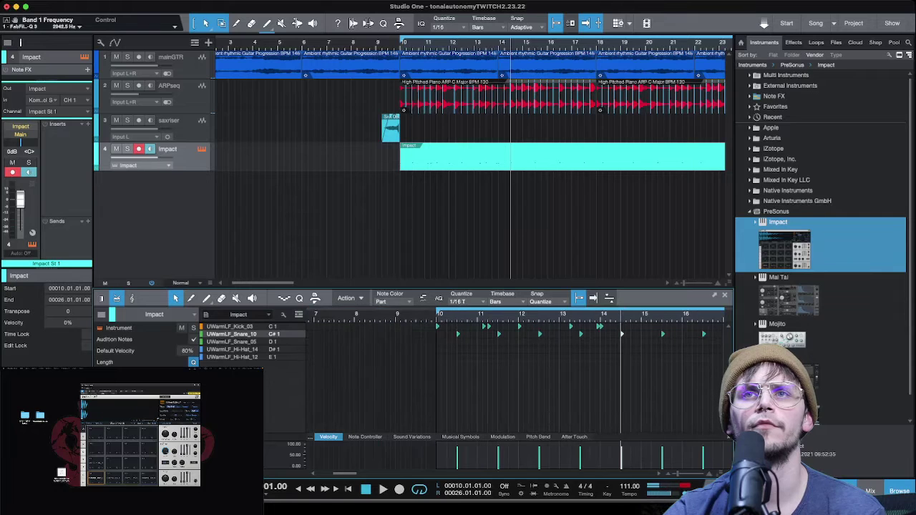
key("space")
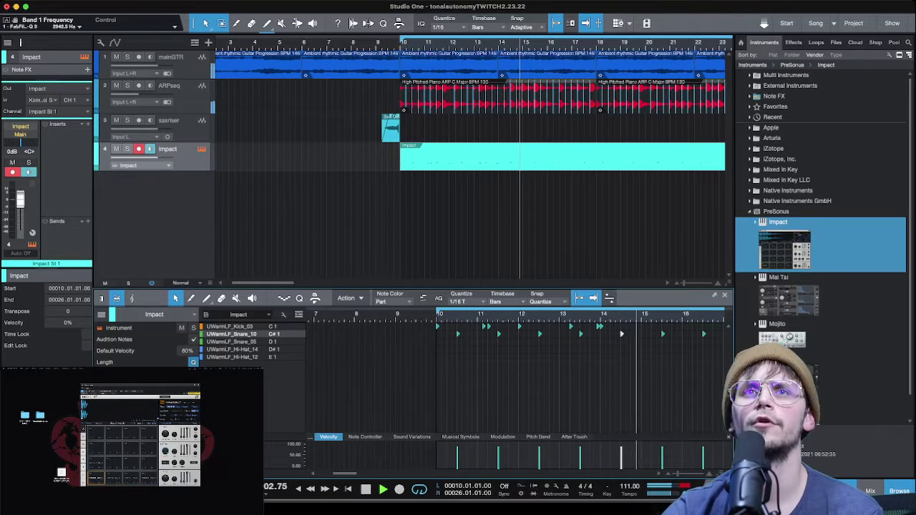
Add two kicks in bar 15, on beat 2 and midway between beats 2 and 3, and play them.
key("e")
key("e")
key("e")
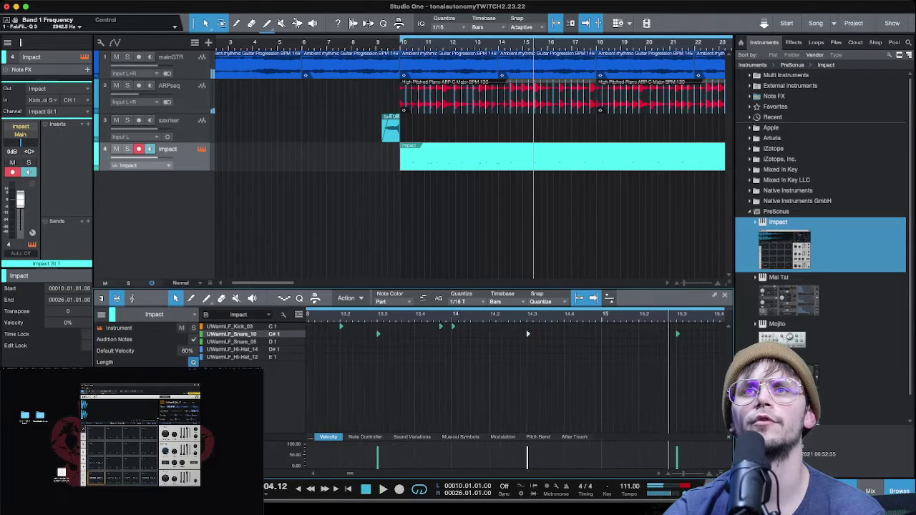
left_click(230, 326)
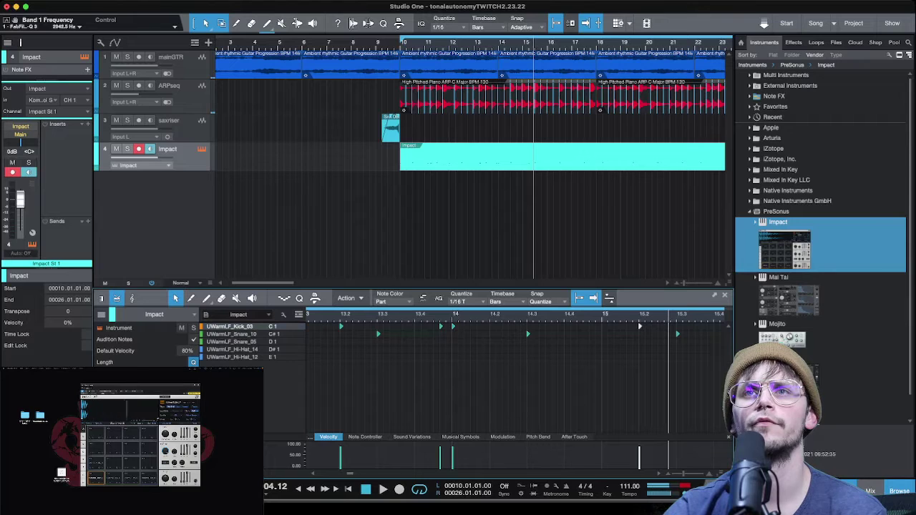
key("alt+Right")
key("alt+Right")
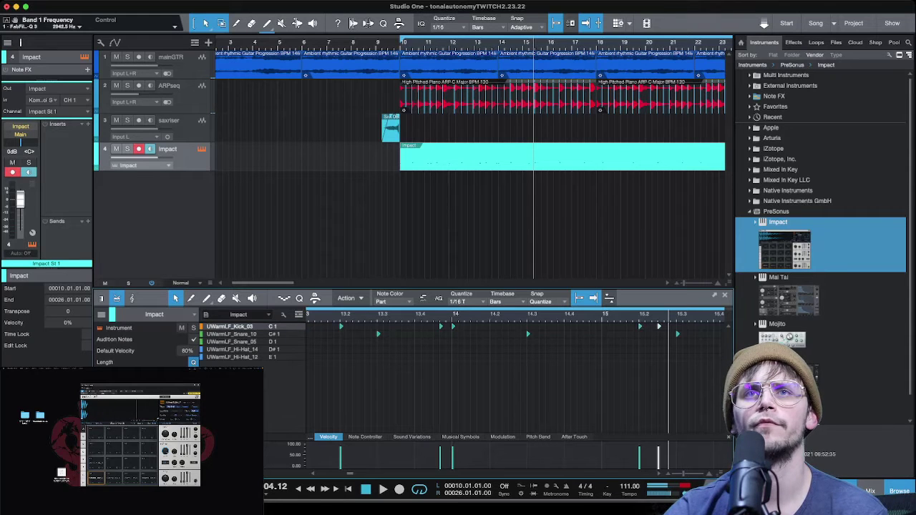
key("space")
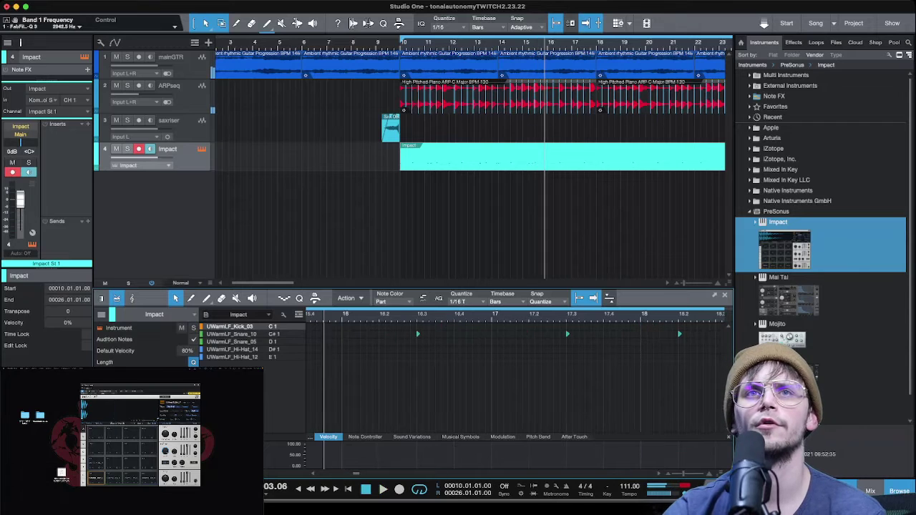
Shift the second bar 15 kick slightly later, just before the beat 3 snare, and play the pattern.
key("e")
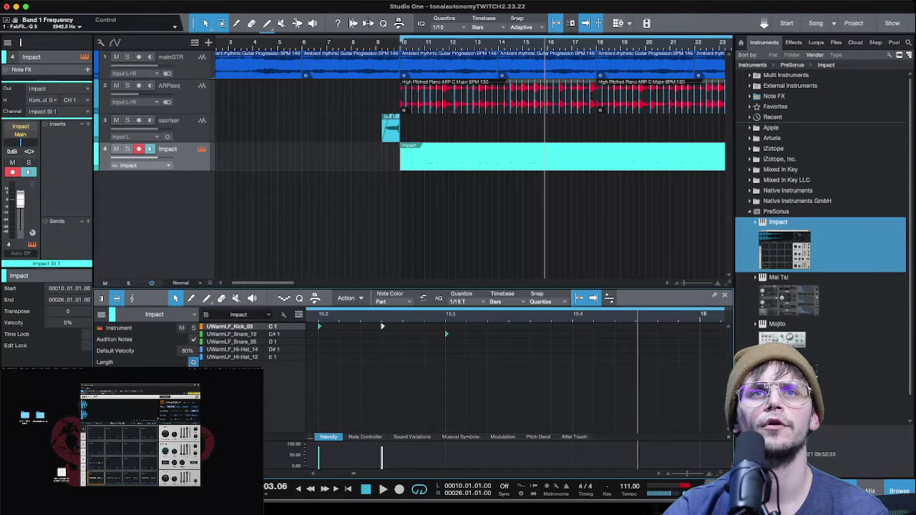
key("space")
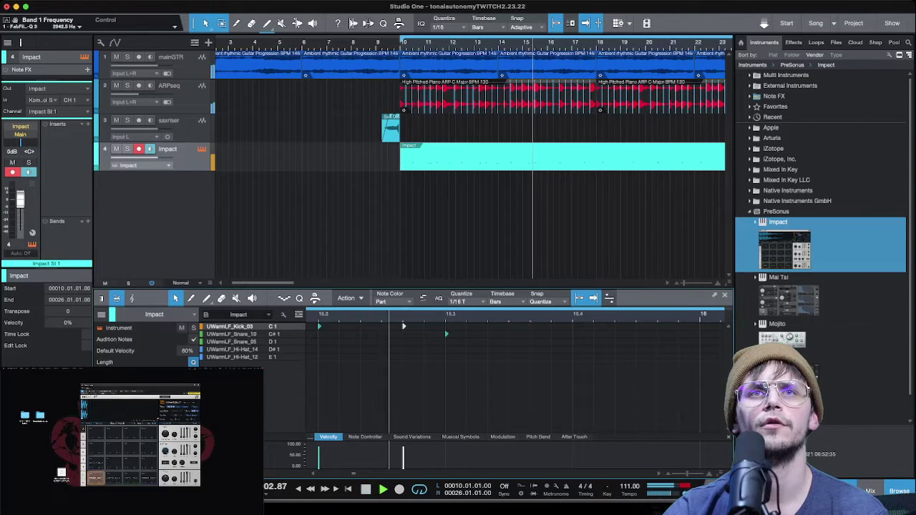
key("w")
key("w")
key("w")
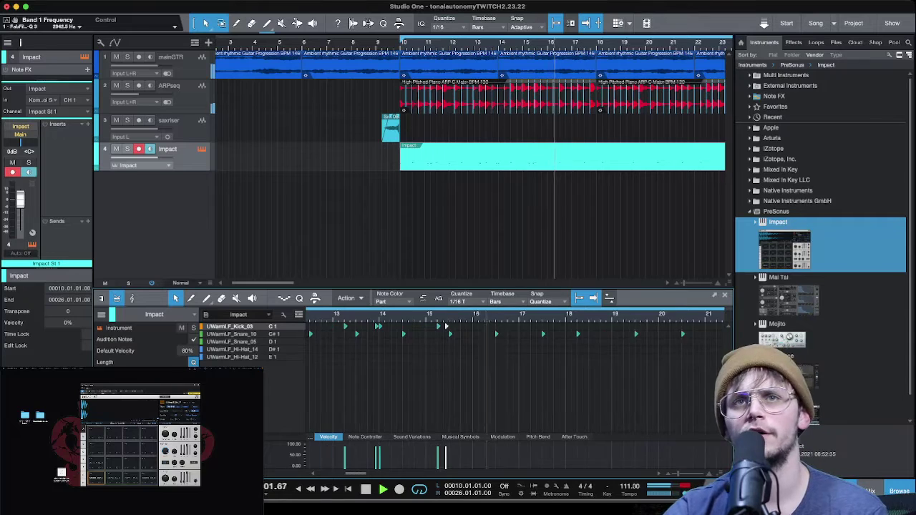
key("w")
key("w")
key("w")
key("space")
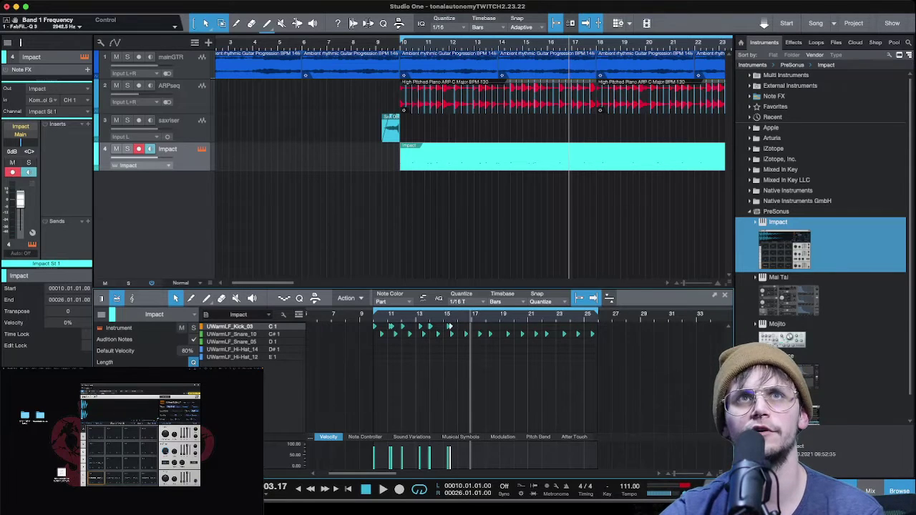
key("space")
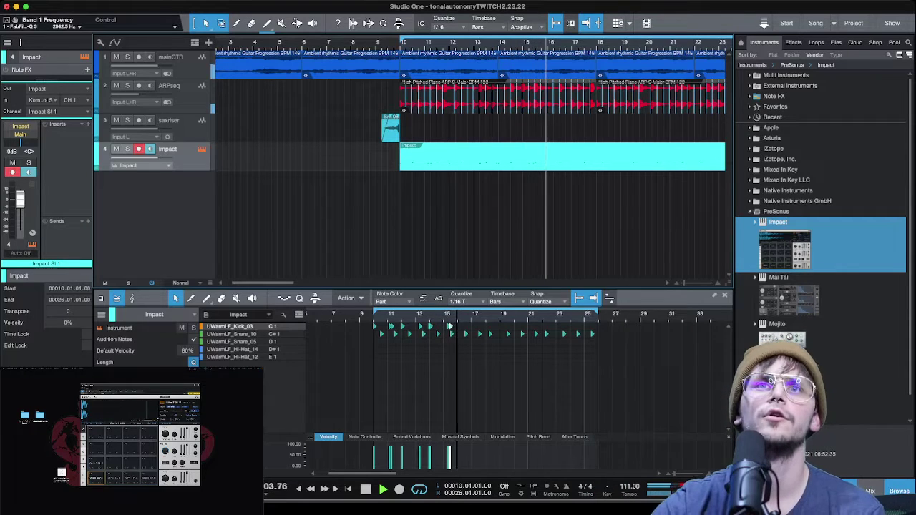
key("space")
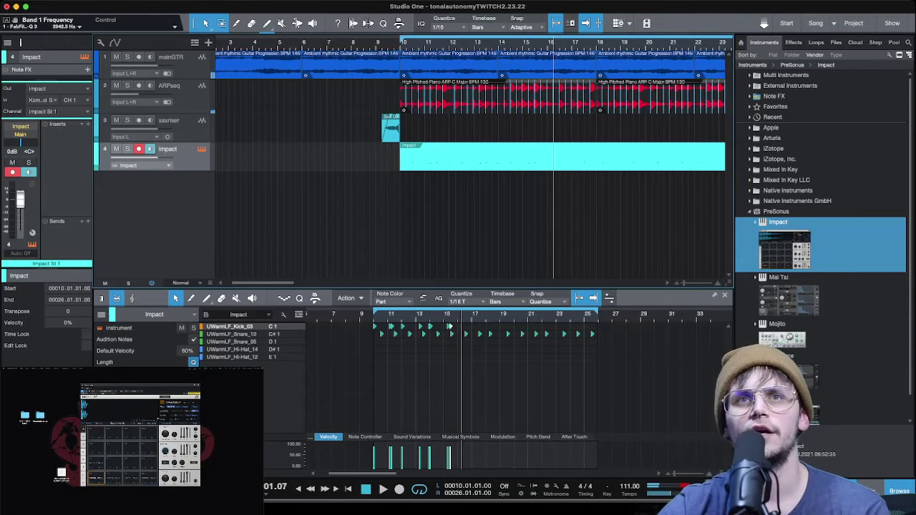
Add a kick on the first beat of bar 16 and play the beat from the start of the Impact part.
key("e")
key("e")
key("e")
key("e")
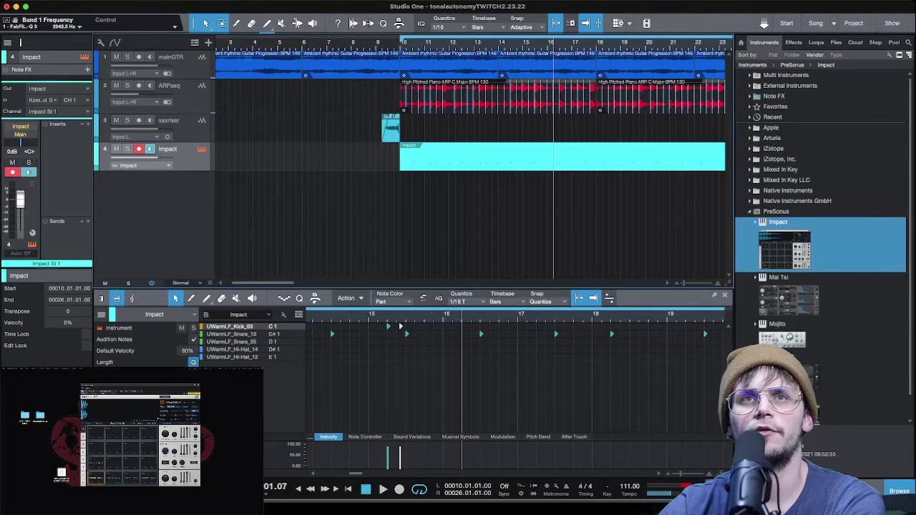
left_click(447, 326)
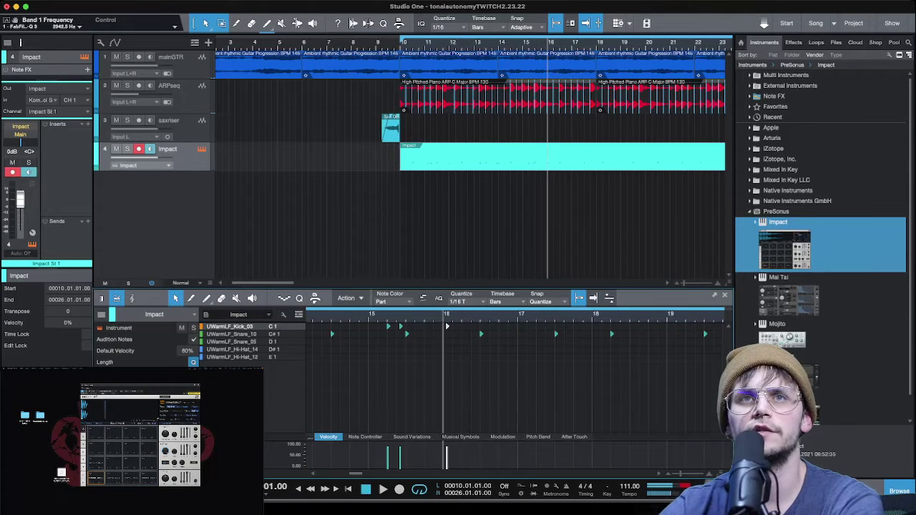
key("q")
key("w")
key("w")
key("w")
key("w")
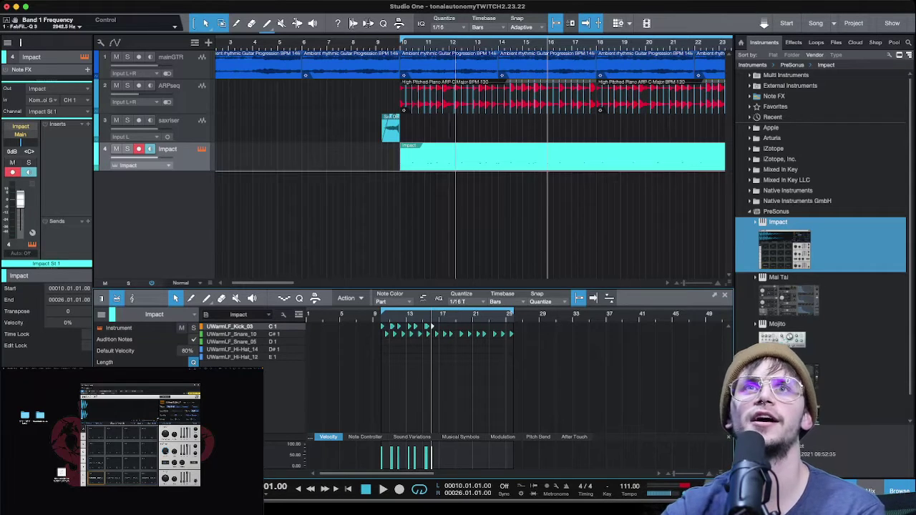
key("KP_1")
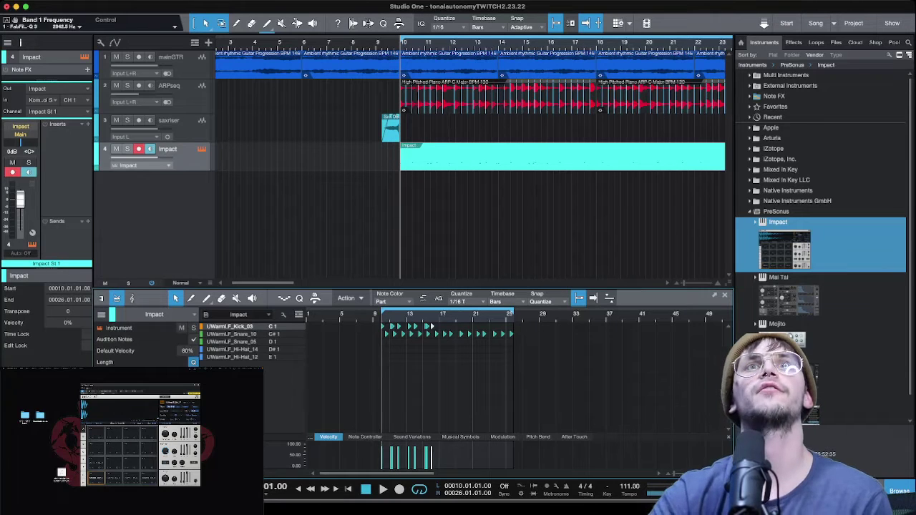
key("space")
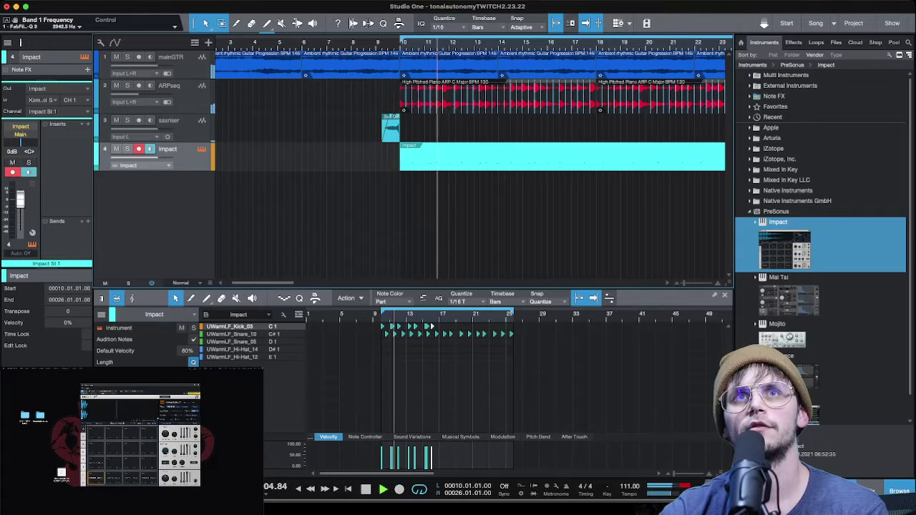
Move the bar 18 snare to beat 3 and audition the UWarmLF_Hi-Hat_14 and UWarmLF_Hi-Hat_12 sounds.
key("e")
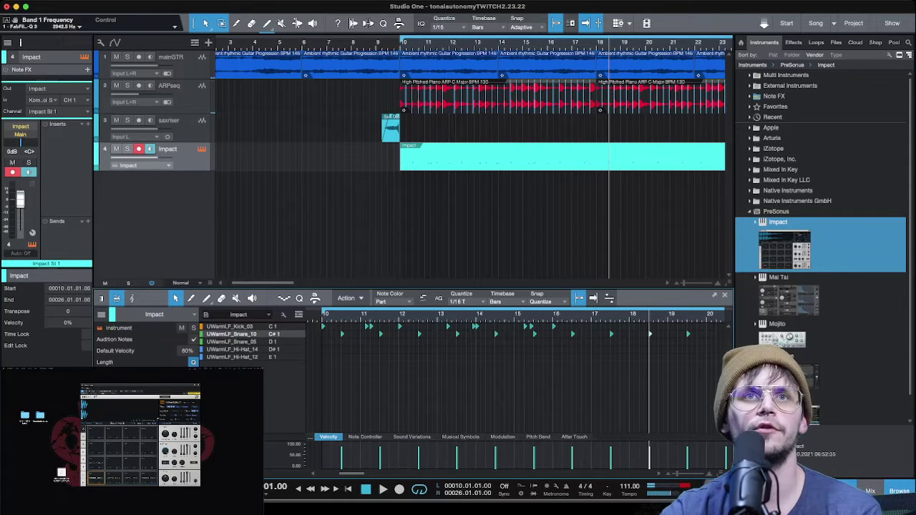
left_click(233, 349)
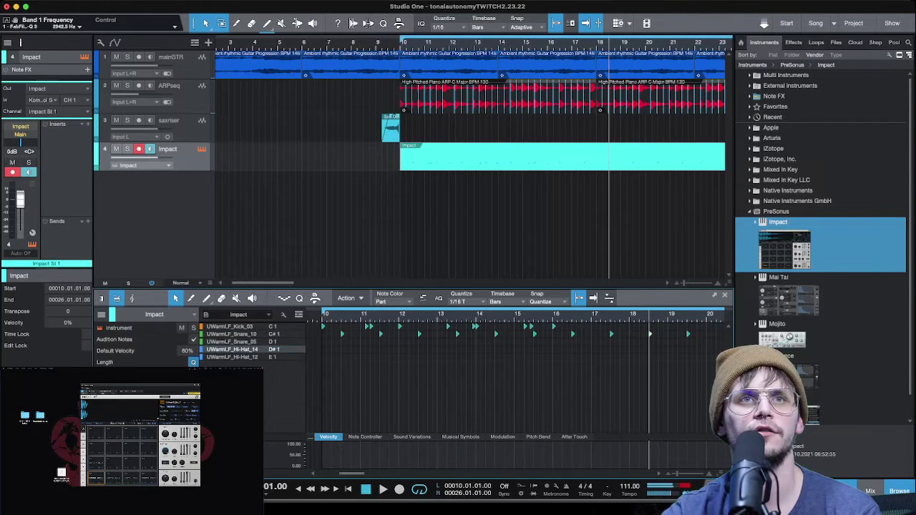
left_click(233, 357)
left_click(233, 350)
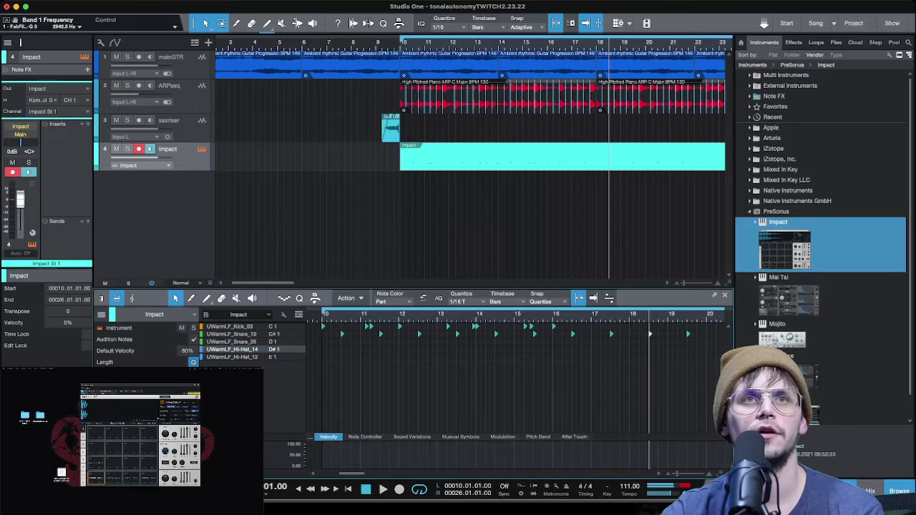
Add UWarmLF_Hi-Hat_14 hits in bar 10 on beats 1, 2 and 4.
key("e")
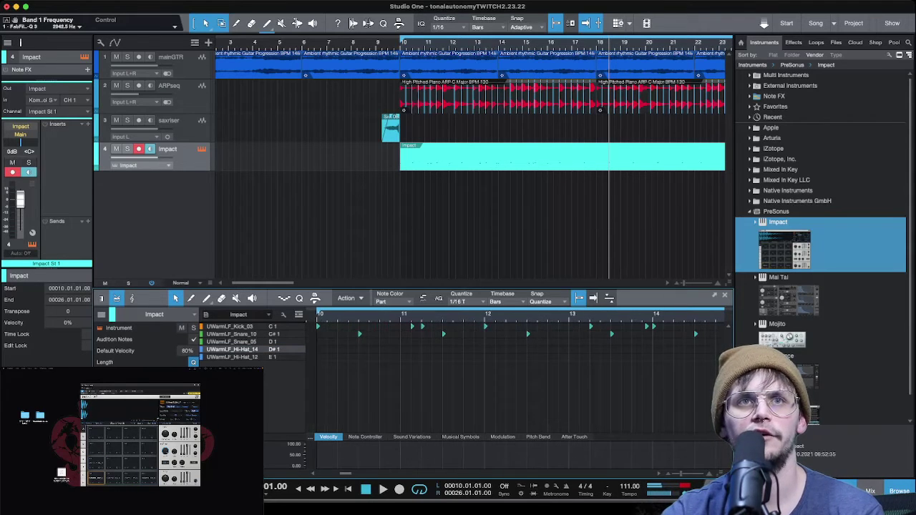
left_click(317, 349)
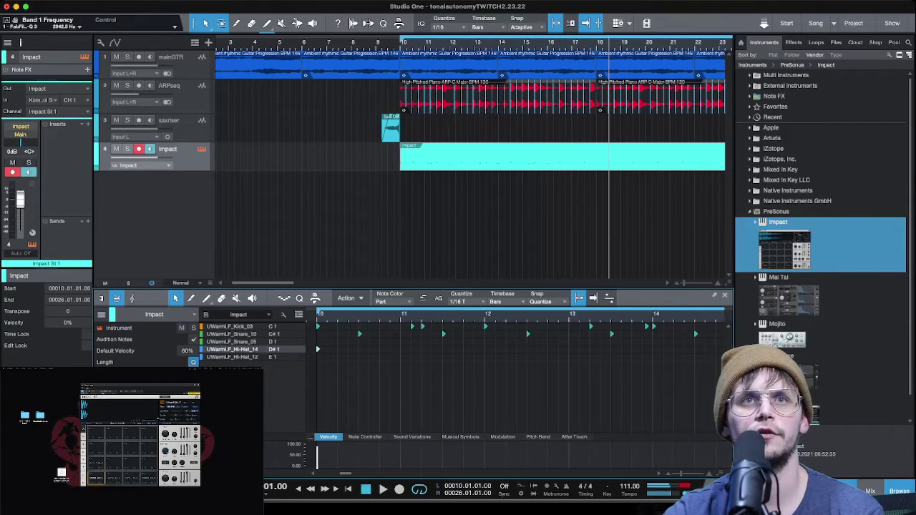
left_click(341, 349)
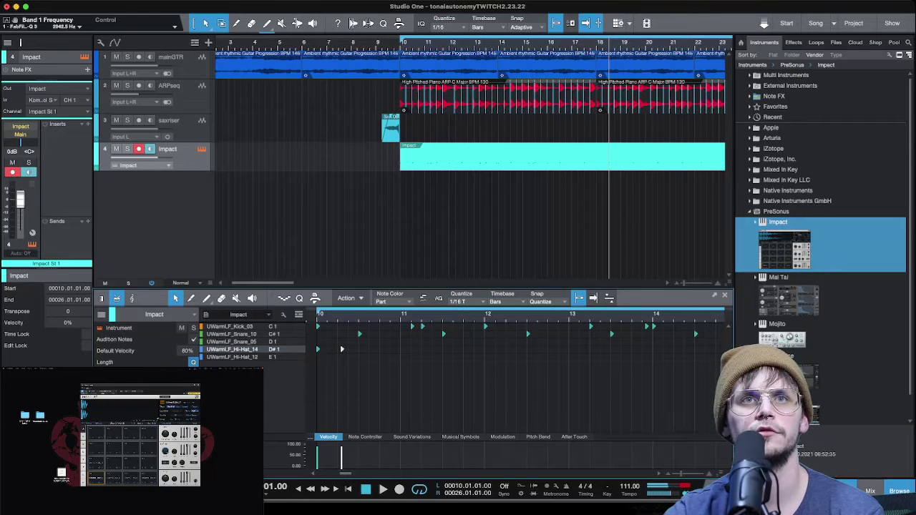
left_click_drag(341, 350, 338, 349)
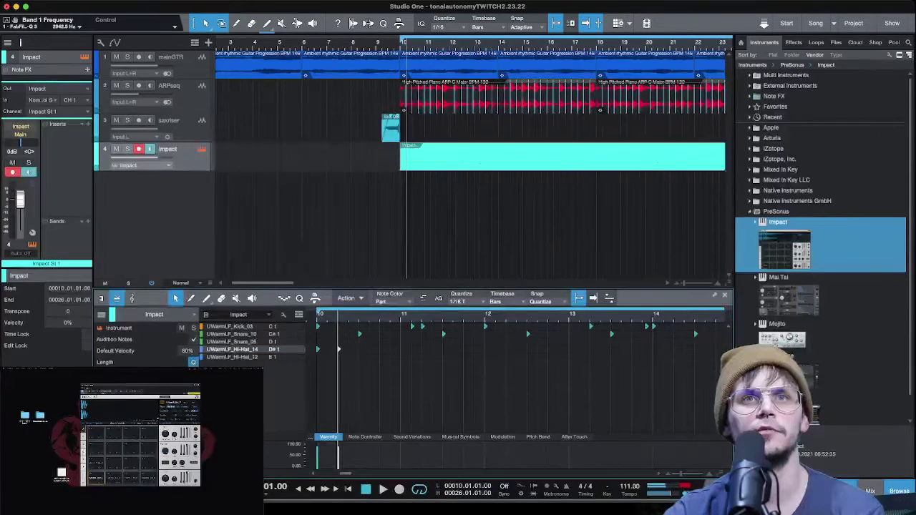
left_click(384, 349)
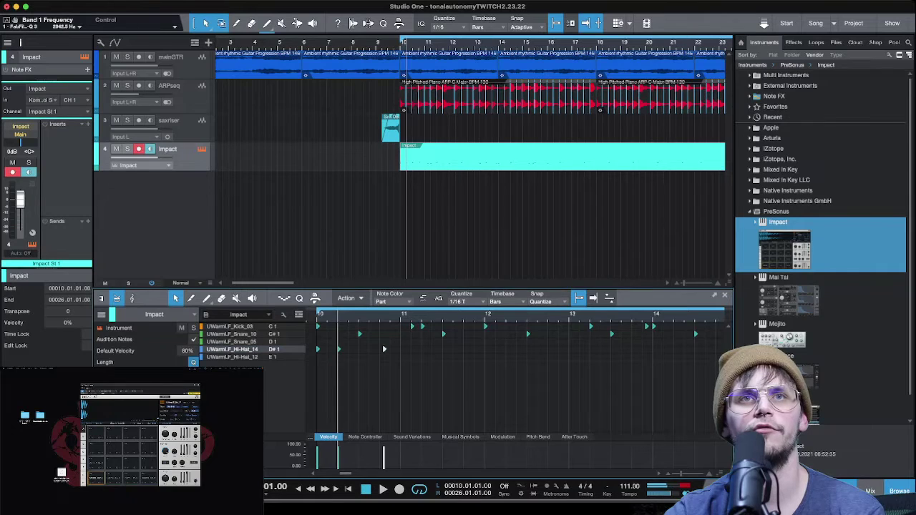
left_click_drag(384, 349, 381, 349)
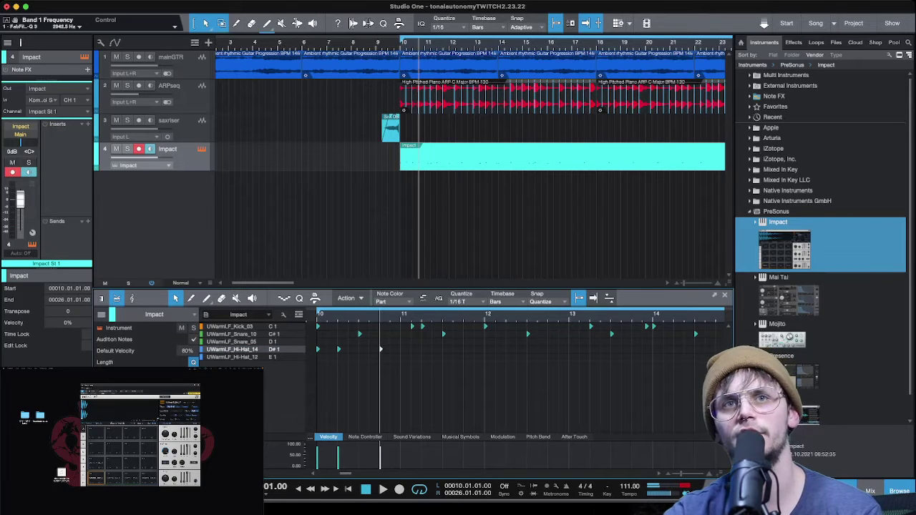
Add UWarmLF_Hi-Hat_14 hits in bar 11 on beats 1, 2 and 4, and play the beat.
left_click(405, 349)
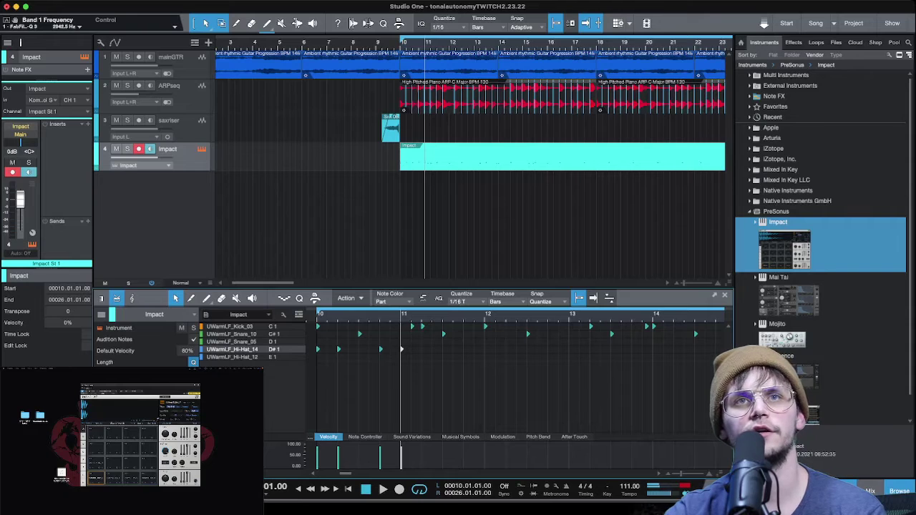
left_click(422, 349)
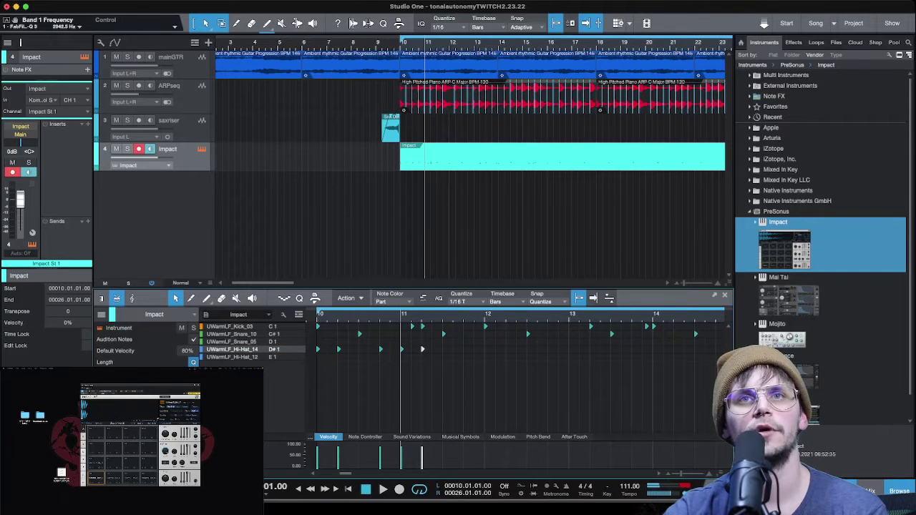
left_click(464, 350)
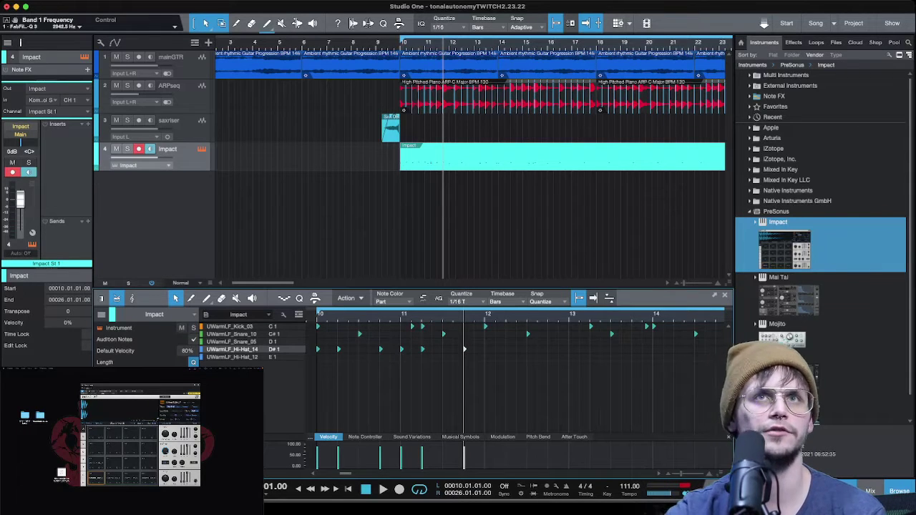
key("space")
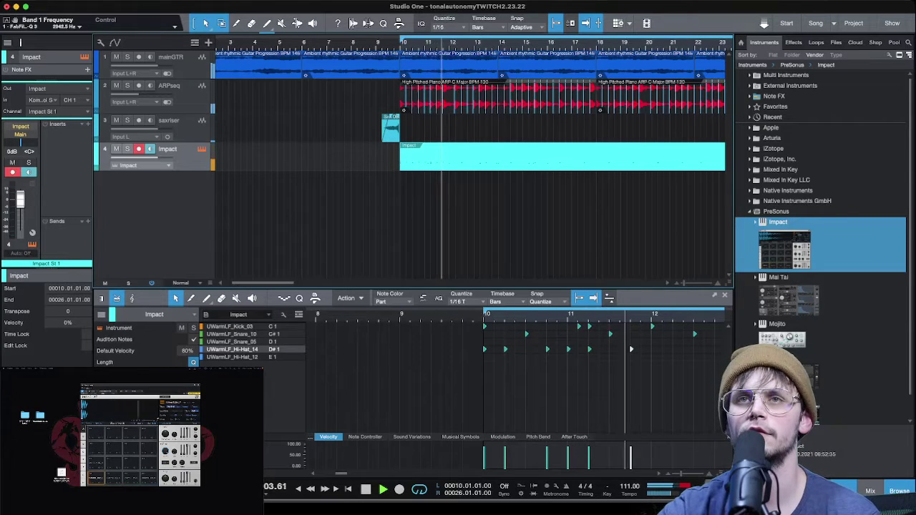
key("space")
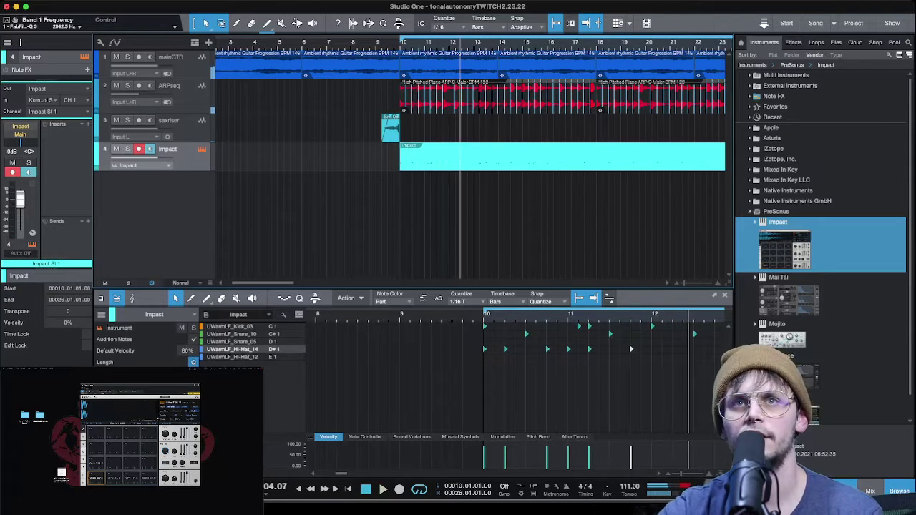
Fill in the missing beat 3 UWarmLF_Hi-Hat_14 hits in bars 10 and 11.
key("Escape")
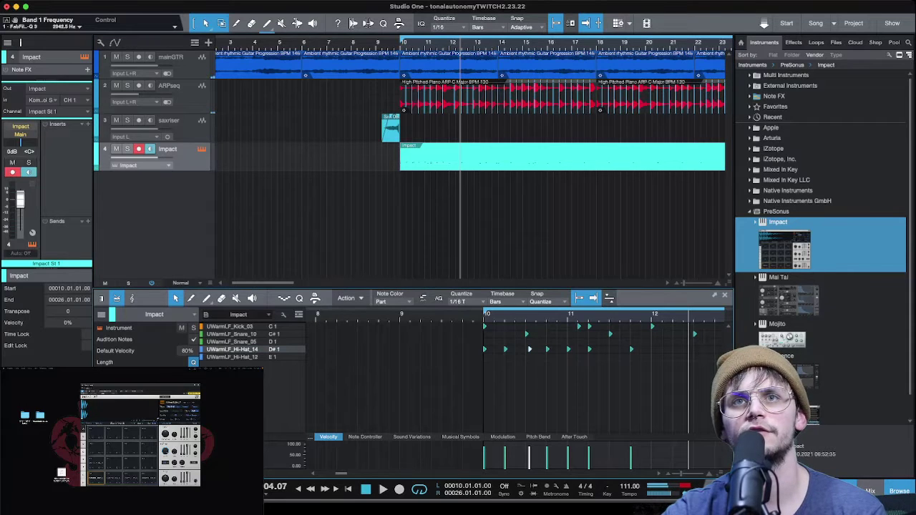
left_click(528, 349)
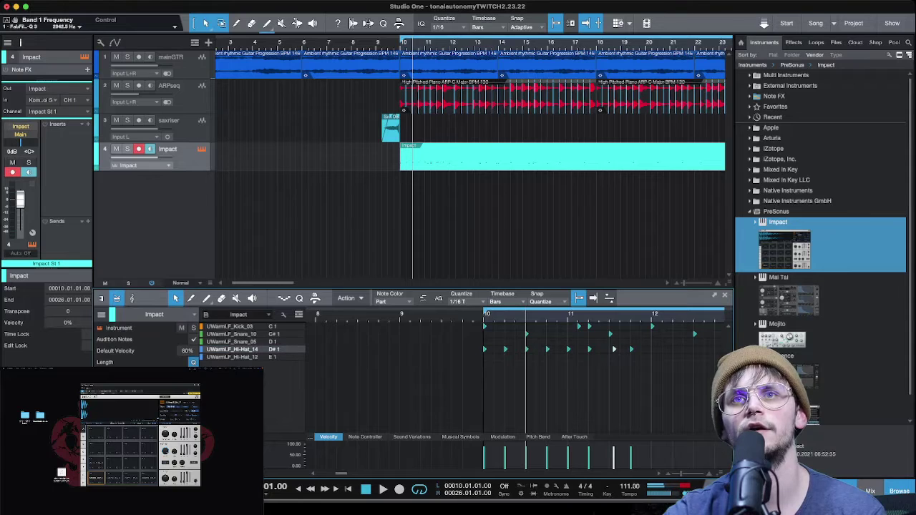
left_click(604, 372)
Duplicate the two-bar UWarmLF_Hi-Hat_14 pattern repeatedly so it fills the Impact part up to bar 26.
key("w")
key("w")
key("w")
key("w")
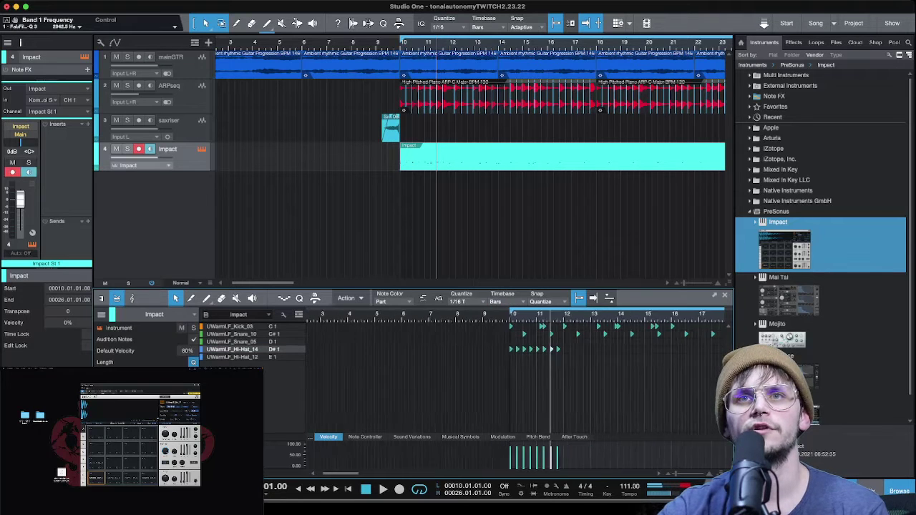
key("w")
key("w")
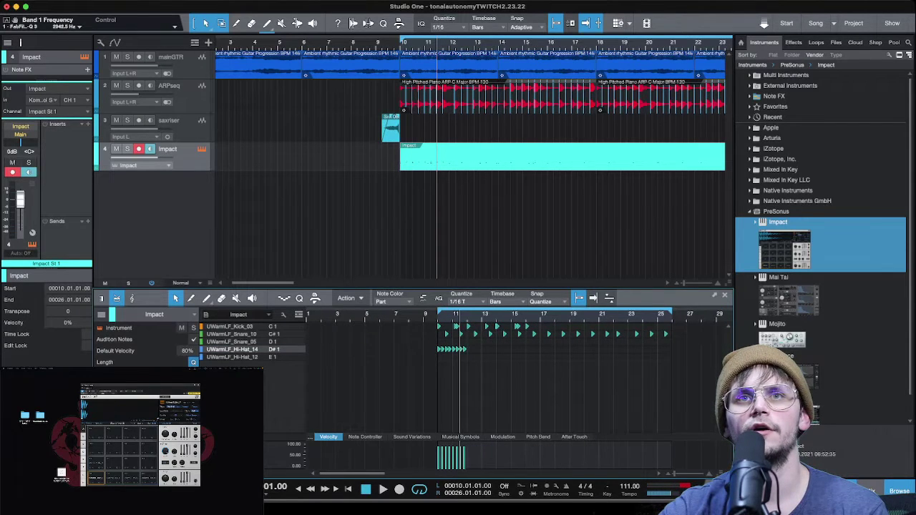
left_click_drag(469, 427, 438, 347)
left_click_drag(488, 433, 434, 345)
key("d")
key("d")
key("d")
key("d")
key("d")
key("d")
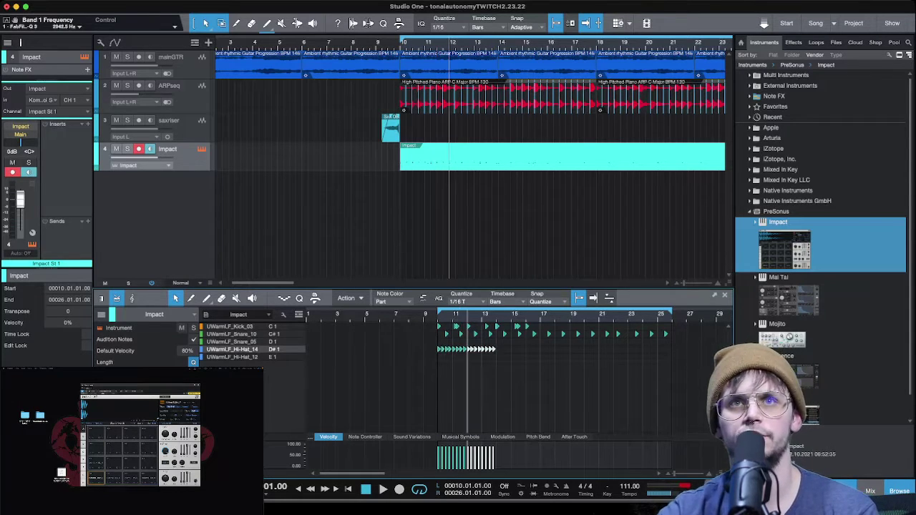
key("d")
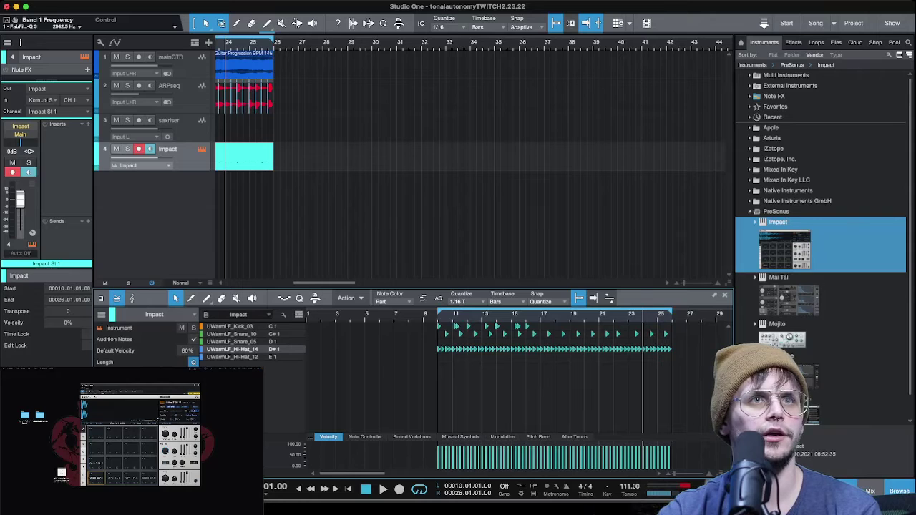
key("d")
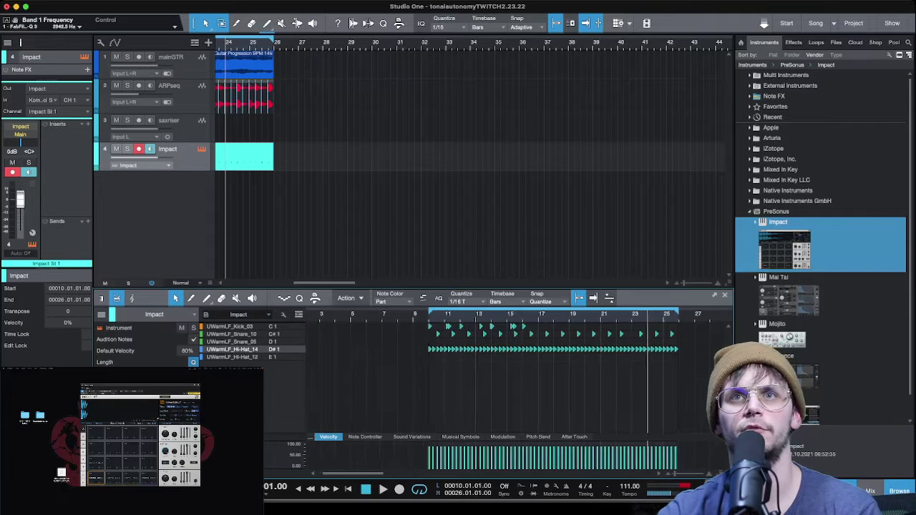
Draw varied velocities for the UWarmLF_Hi-Hat_14 hits across the whole Impact part.
key("e")
key("e")
key("e")
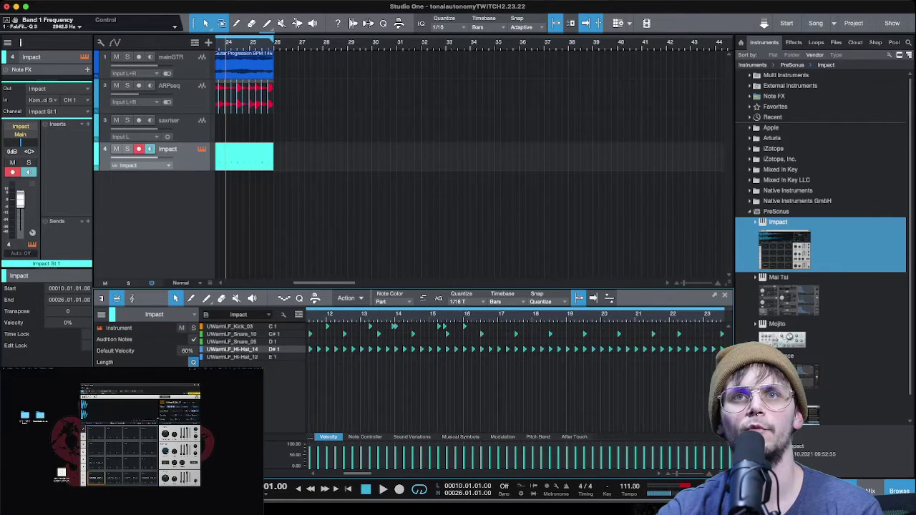
key("w")
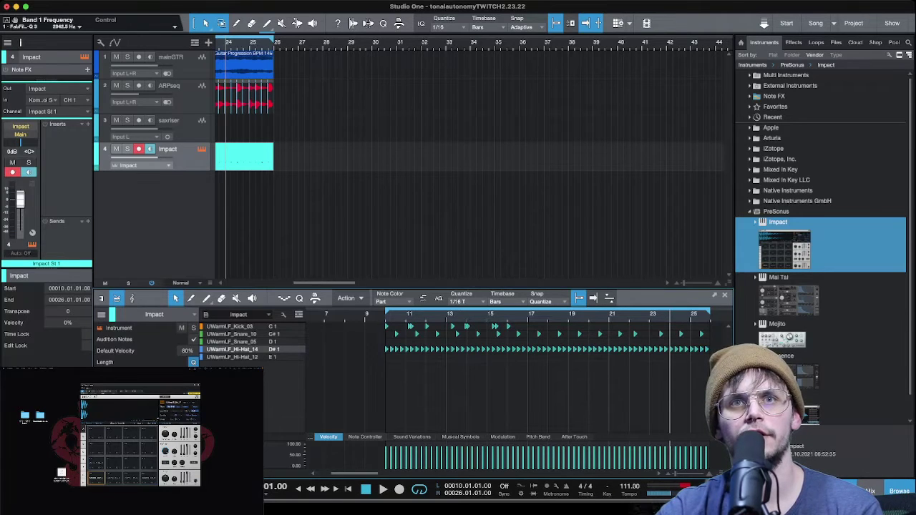
left_click(412, 437)
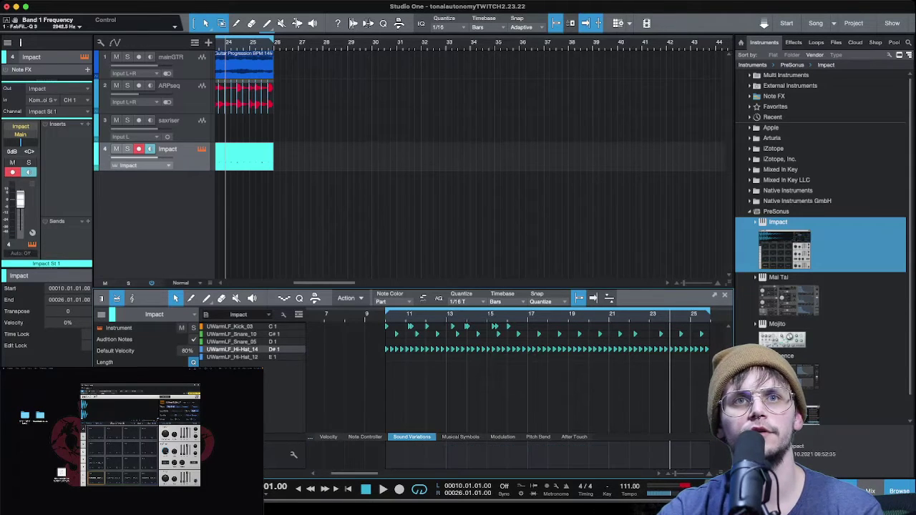
left_click(329, 436)
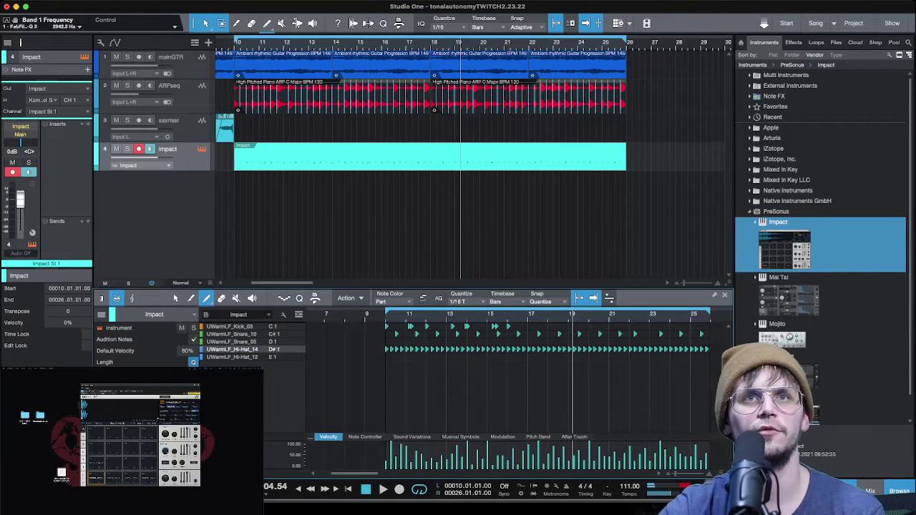
Play the beat and add UWarmLF_Kick_03 hits in bar 17 on beats 1 and 2.
key("space")
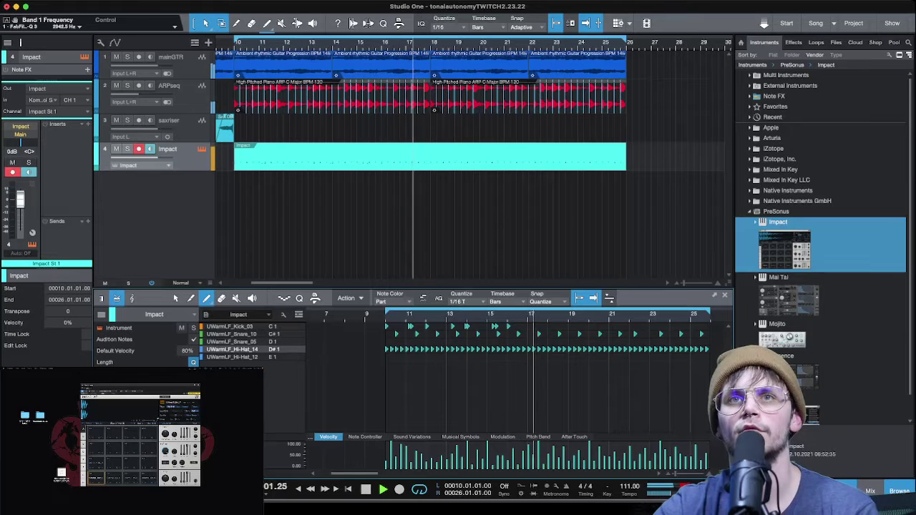
key("e")
key("e")
key("e")
key("space")
left_click(229, 326)
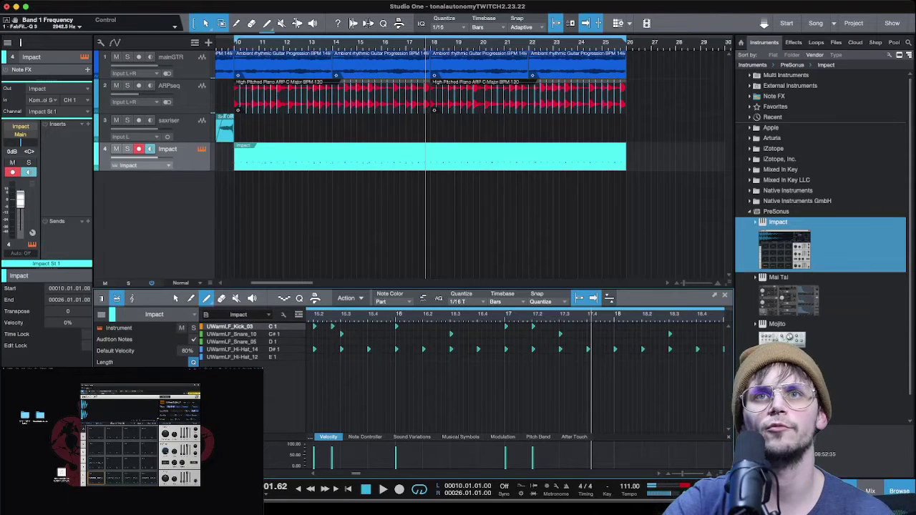
Duplicate the kick pattern of bars 10 to 17 so it repeats from bar 18 to the end of the part.
key("w")
key("w")
key("w")
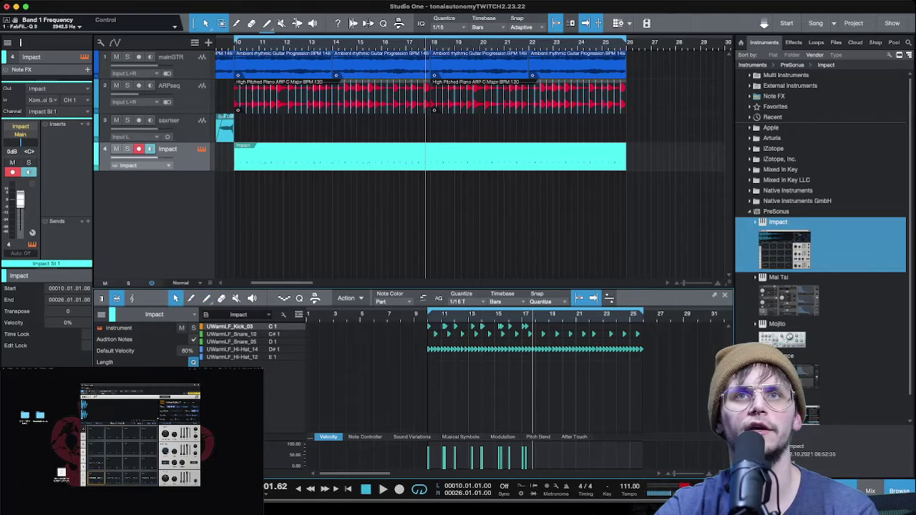
key("e")
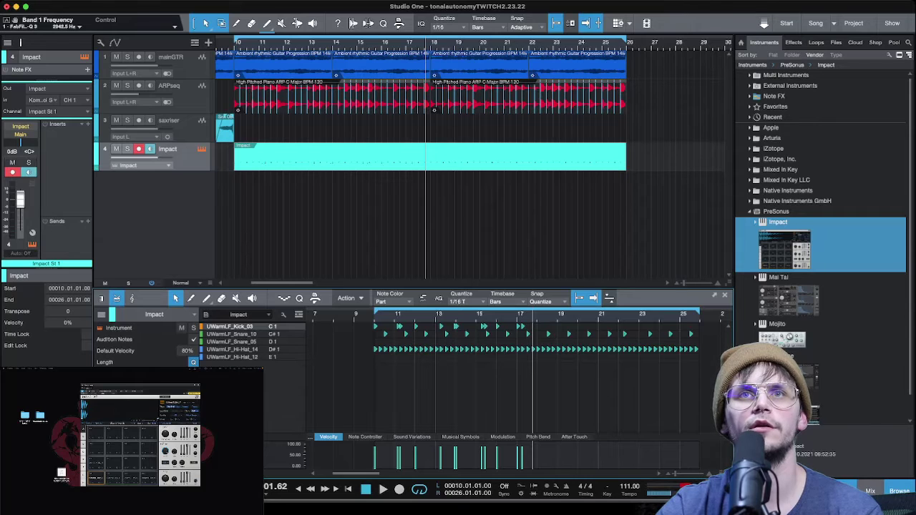
left_click_drag(542, 328, 415, 325)
key("d")
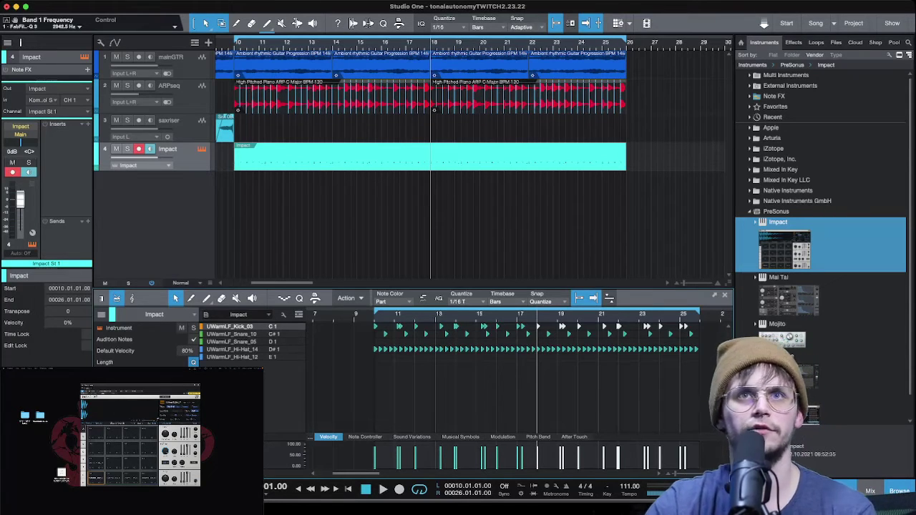
Play the full drum pattern and move the misplaced bar 22 snare to beat 3.
key("w")
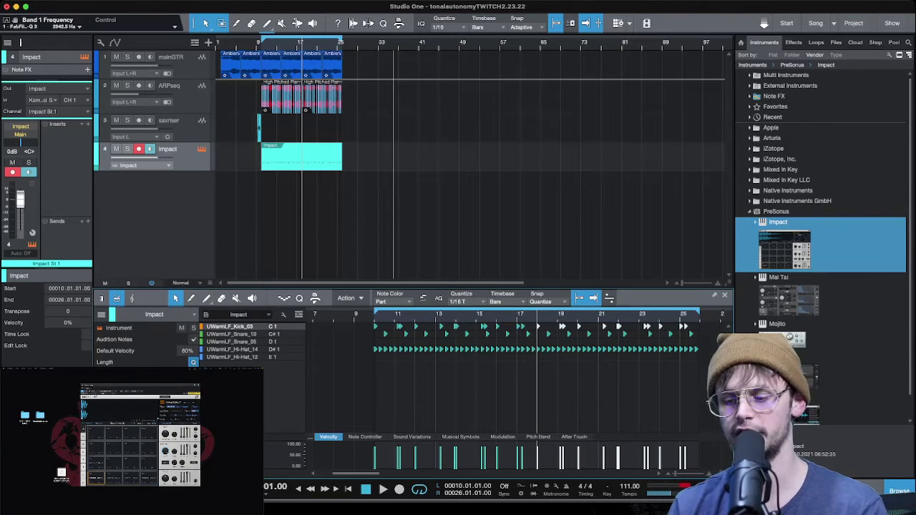
key("space")
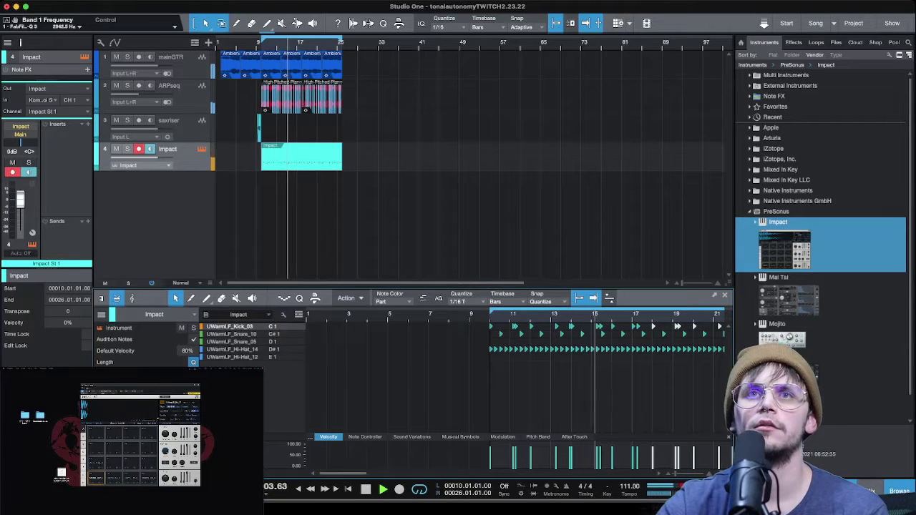
key("w")
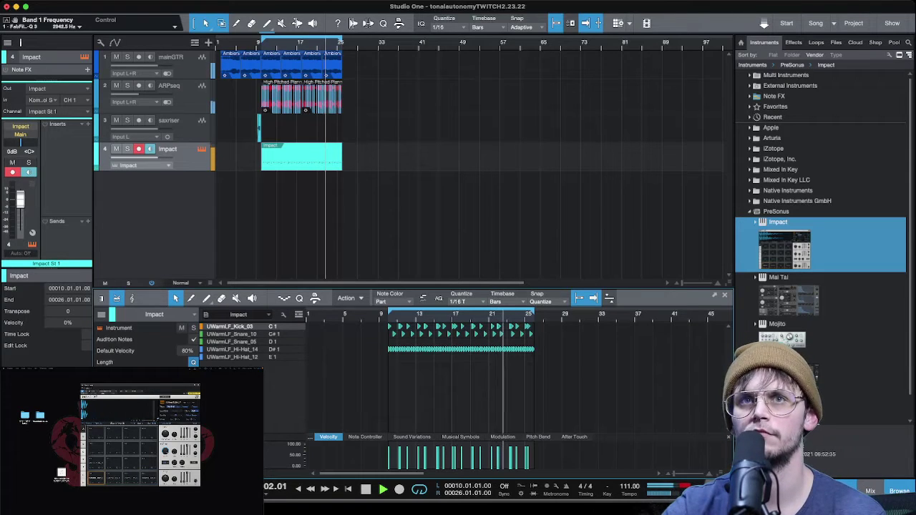
key("e")
key("e")
key("e")
left_click(520, 334)
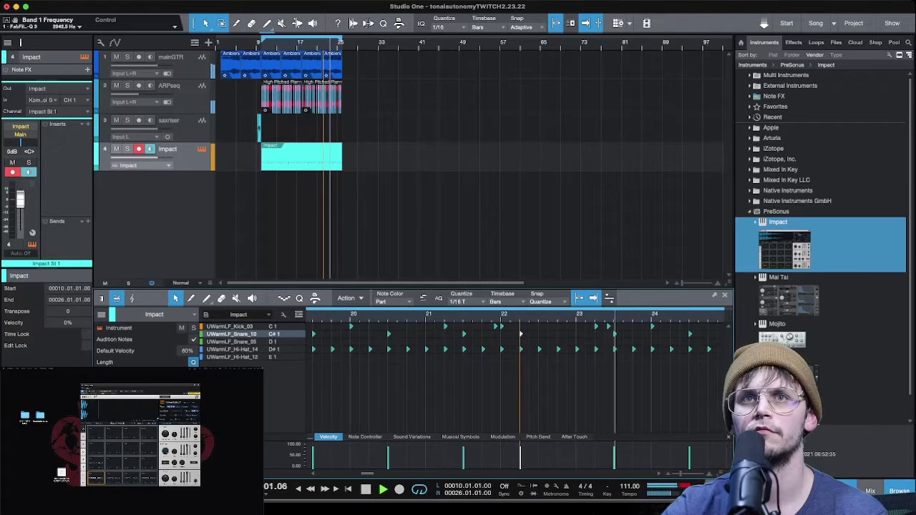
left_click_drag(536, 334, 540, 334)
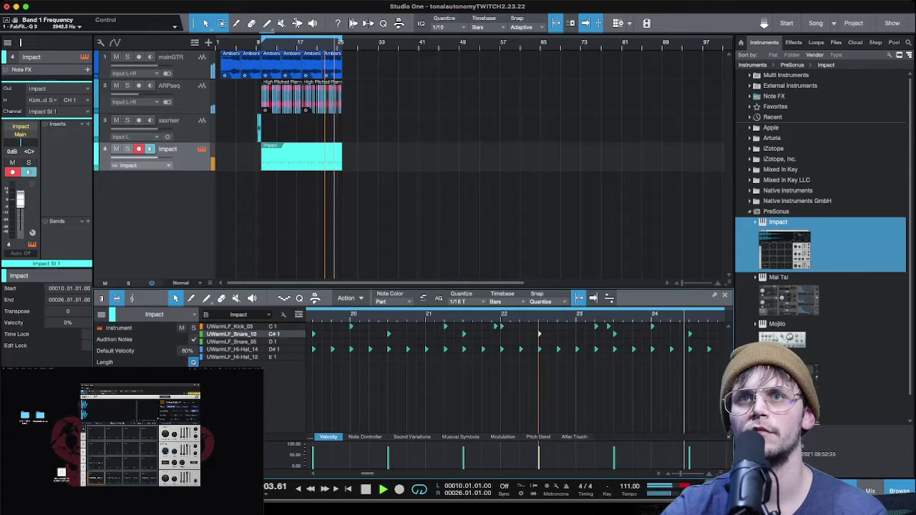
key("w")
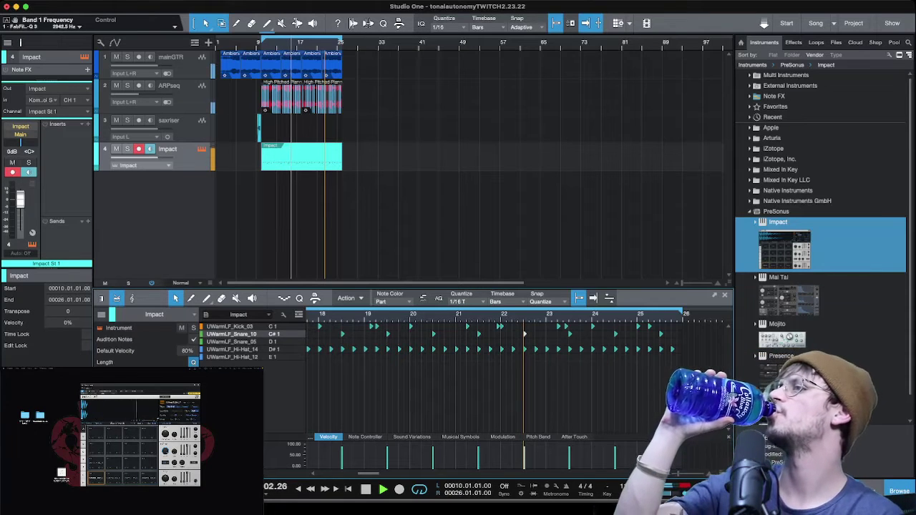
key("space")
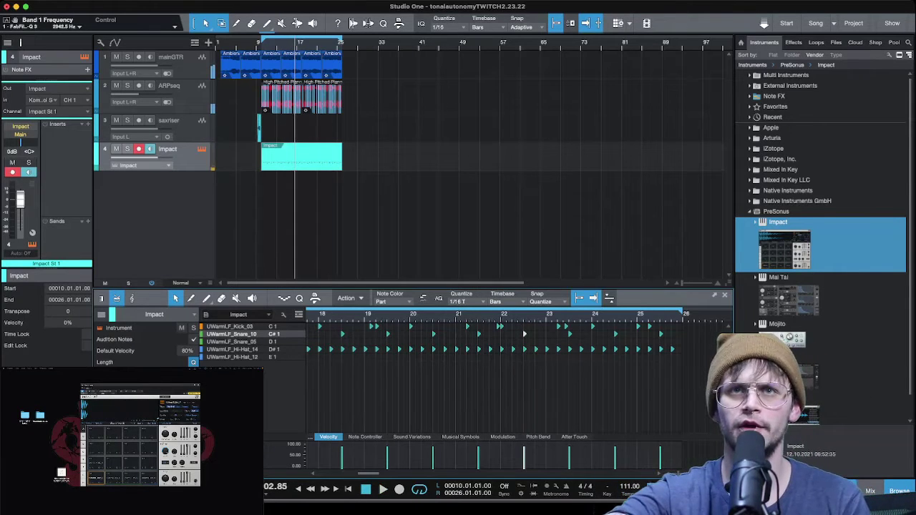
Examine the kick, snare and hi-hat pattern across bars 10 to 26, both close up and as a whole.
key("w")
key("w")
key("w")
key("w")
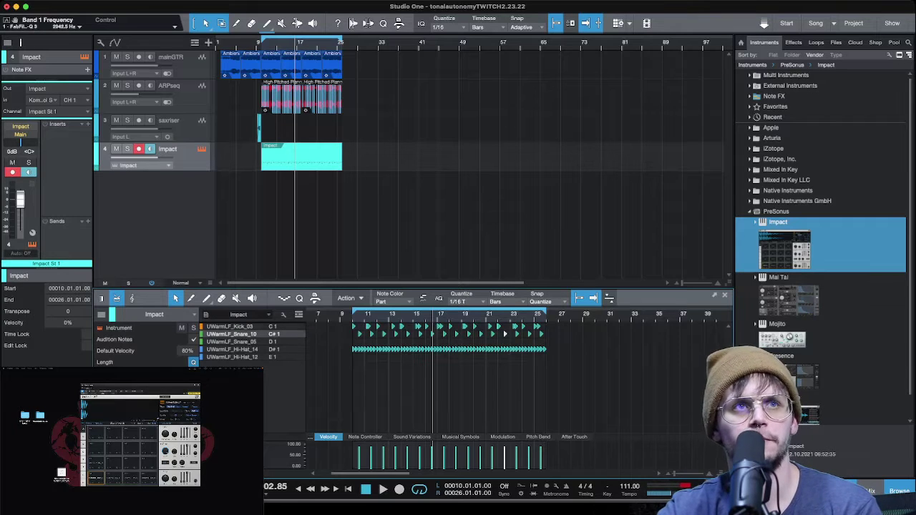
key("e")
key("e")
key("e")
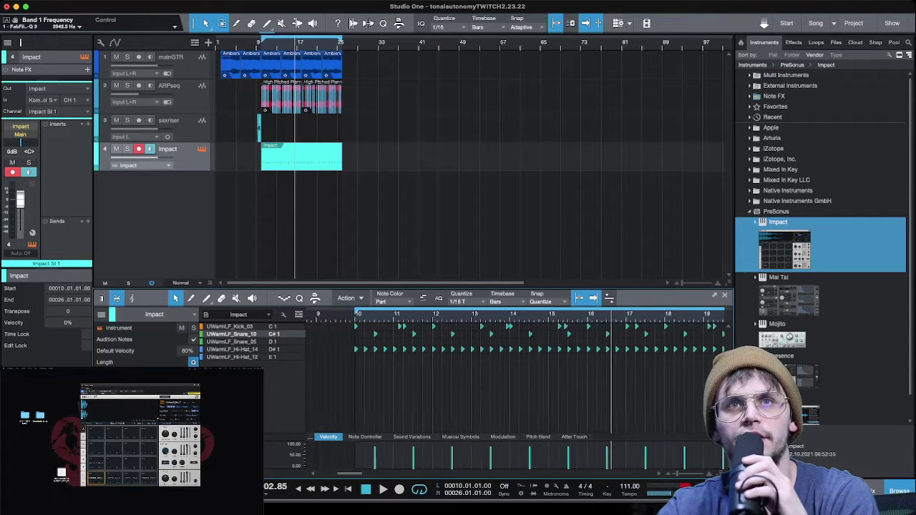
key("z")
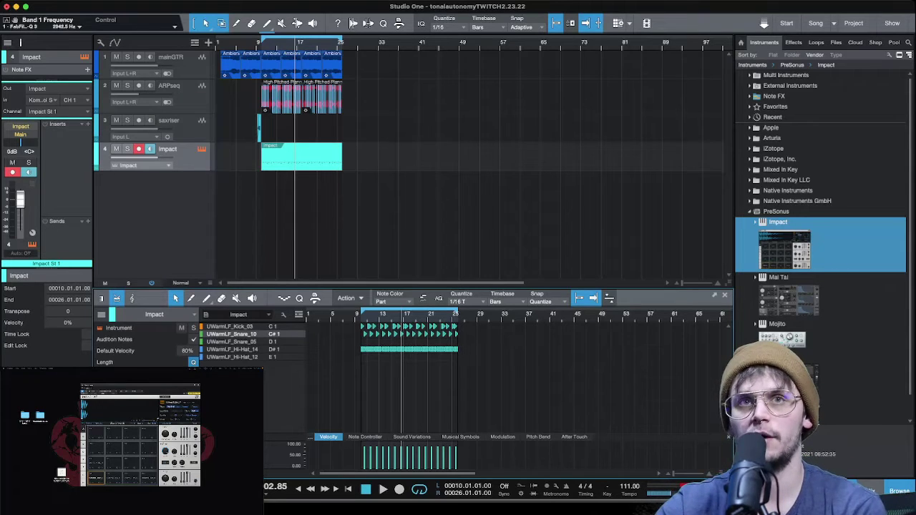
scroll(359, 372, "up", 6)
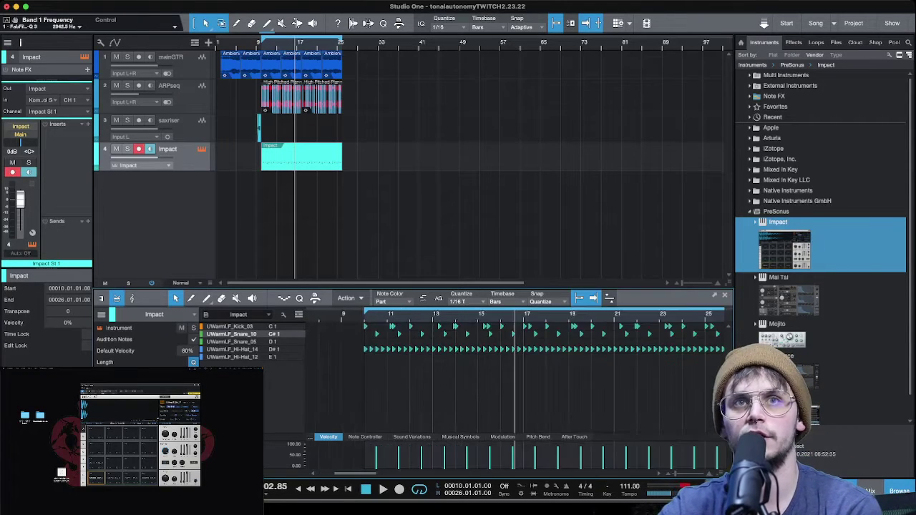
scroll(360, 372, "down", 4)
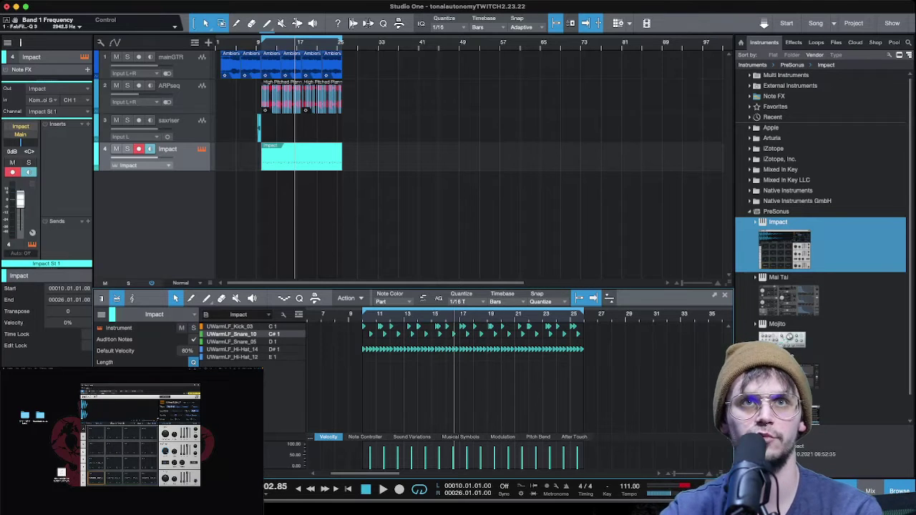
Play the song from shortly before bar 9 into the start of the drum pattern.
left_click(344, 316)
key("space")
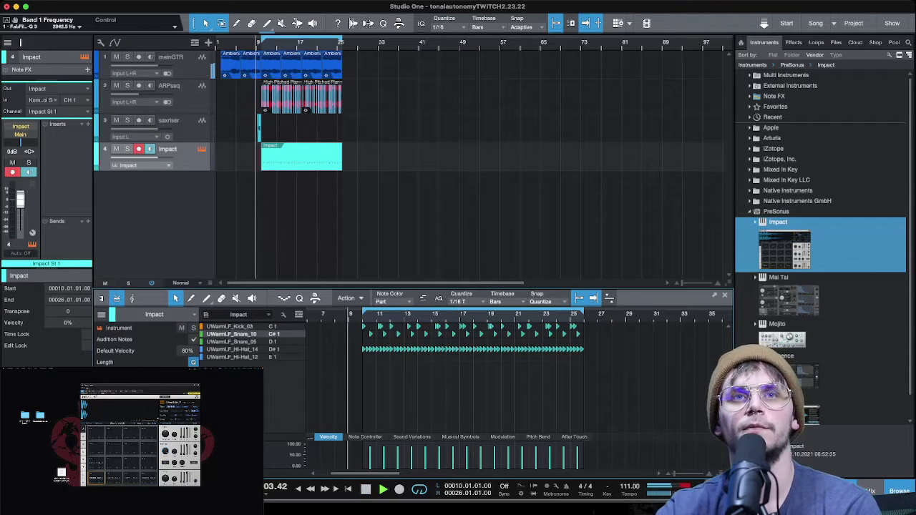
scroll(356, 316, "up", 5)
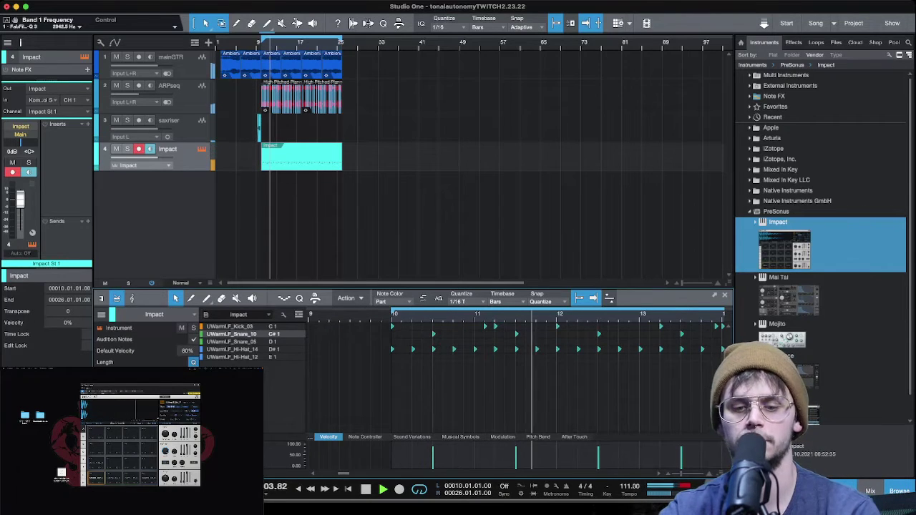
Move the first kick of the bar 11 pair onto the last triplet division before beat 2.
scroll(356, 316, "up", 3)
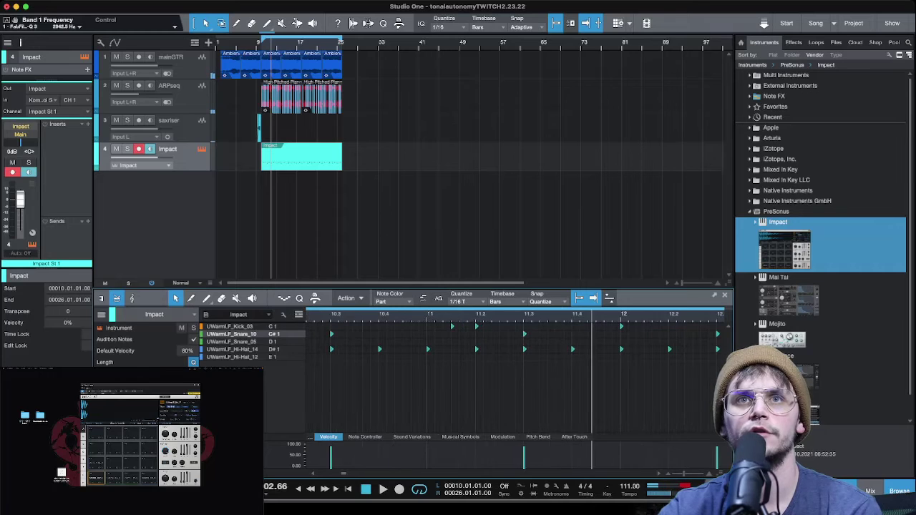
scroll(358, 316, "down", 4)
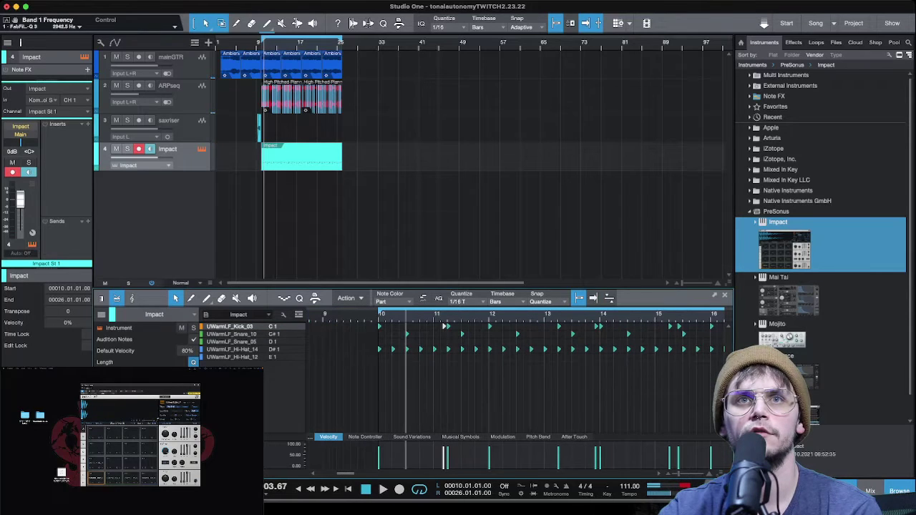
scroll(357, 317, "up", 3)
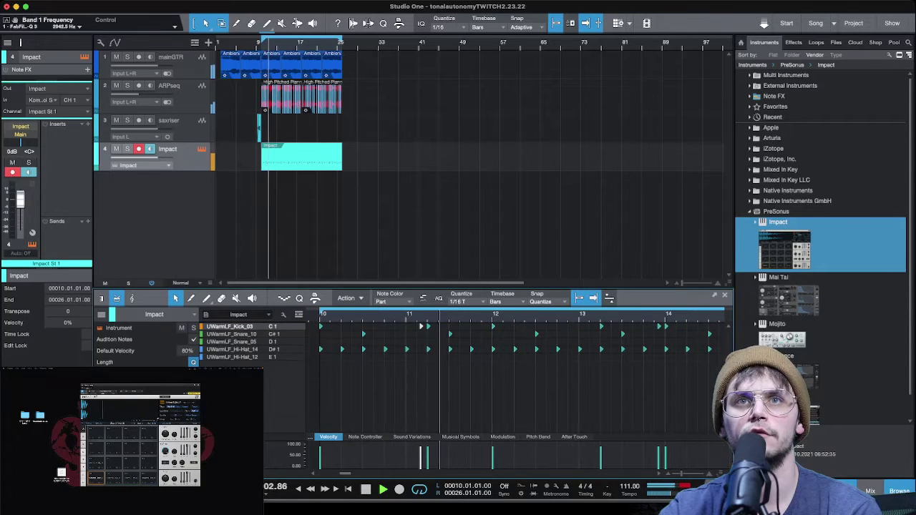
Move the kick just before bar 14 back to beat 4 of bar 13 and play the change.
scroll(358, 316, "down", 3)
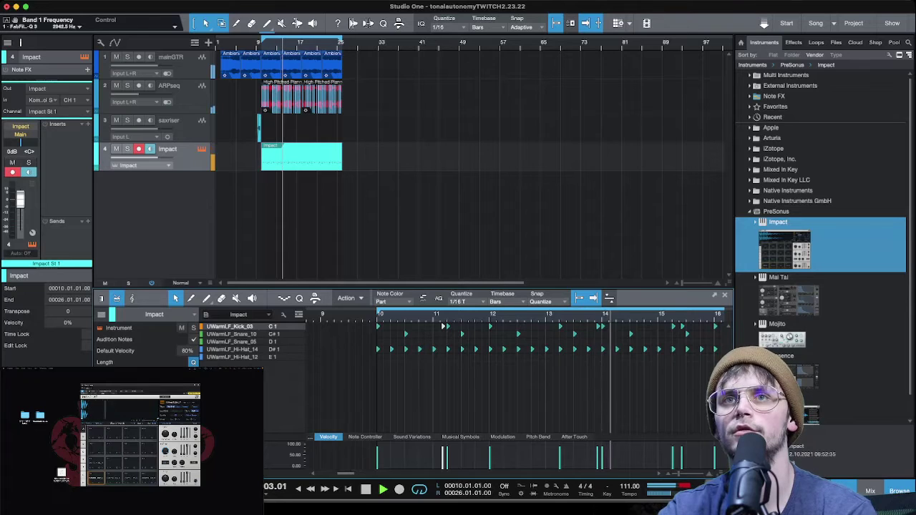
scroll(605, 336, "up", 3)
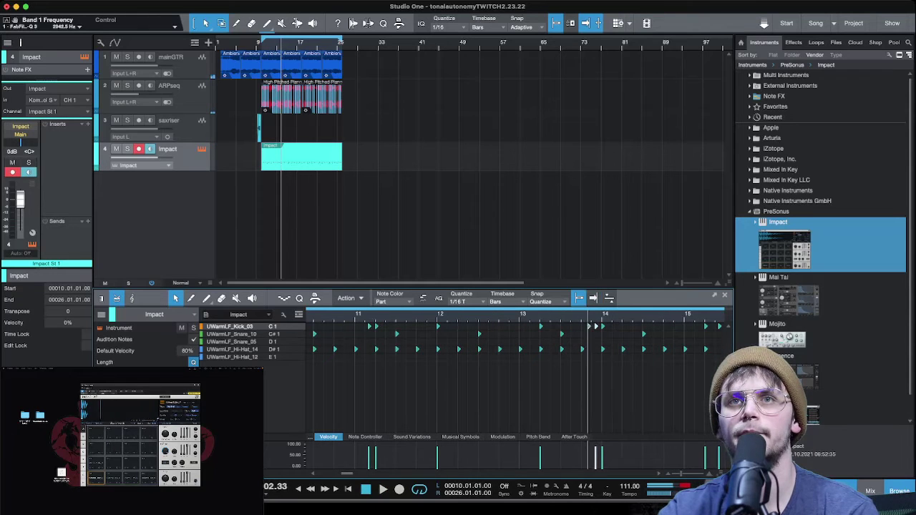
left_click_drag(595, 326, 582, 326)
key("space")
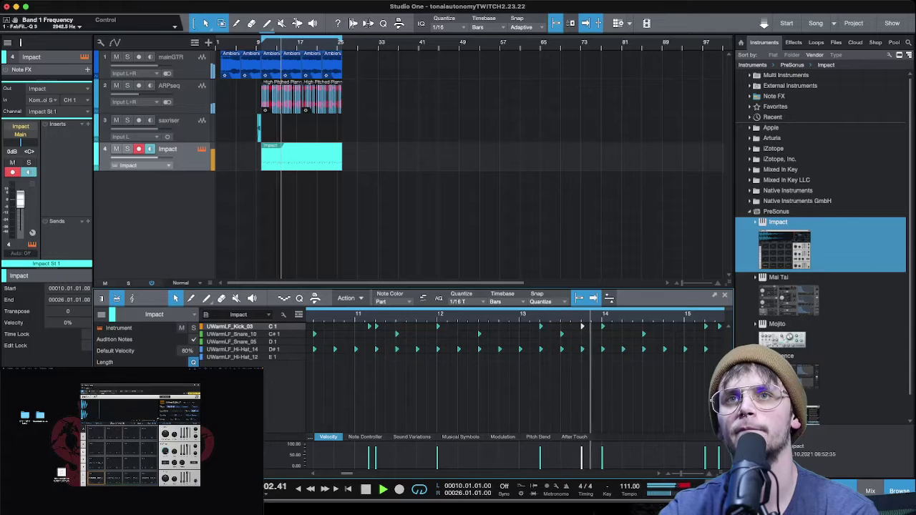
scroll(604, 336, "down", 1)
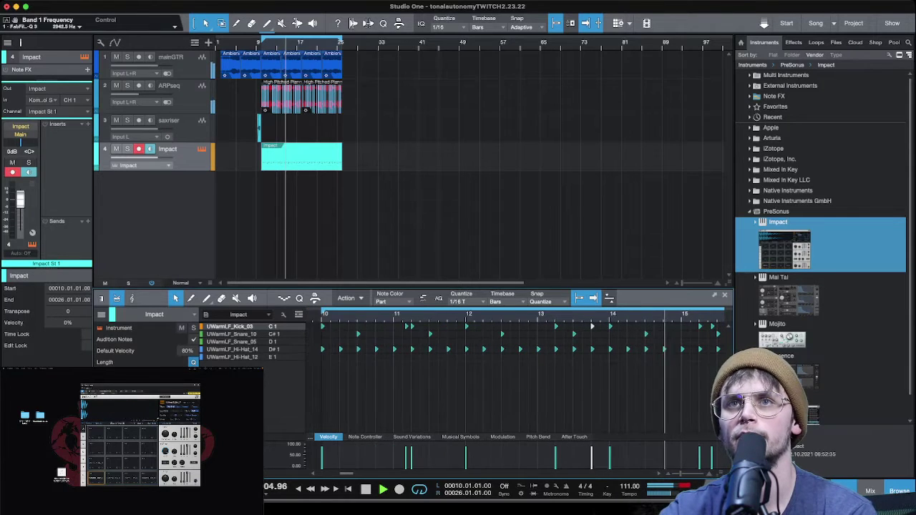
scroll(666, 358, "down", 2)
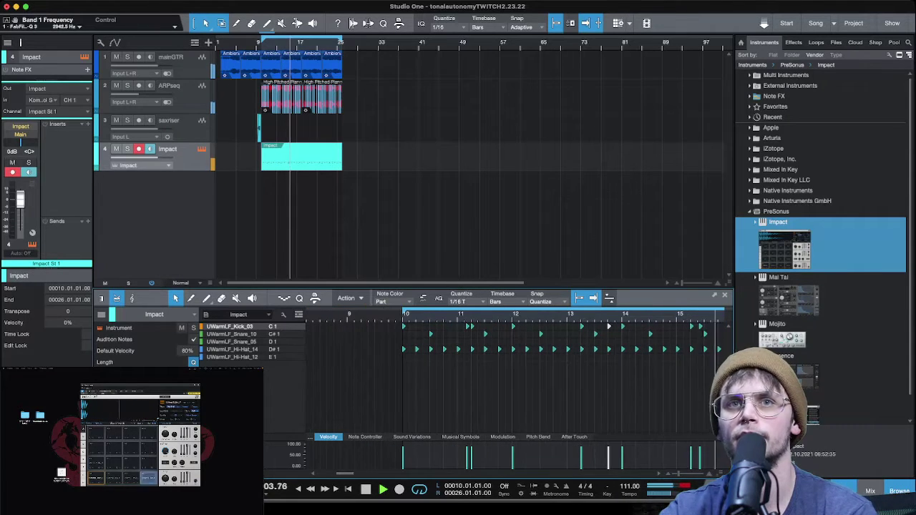
Stop playback and delete the kick just before beat 3 of bar 15.
key("space")
scroll(515, 379, "right", 4)
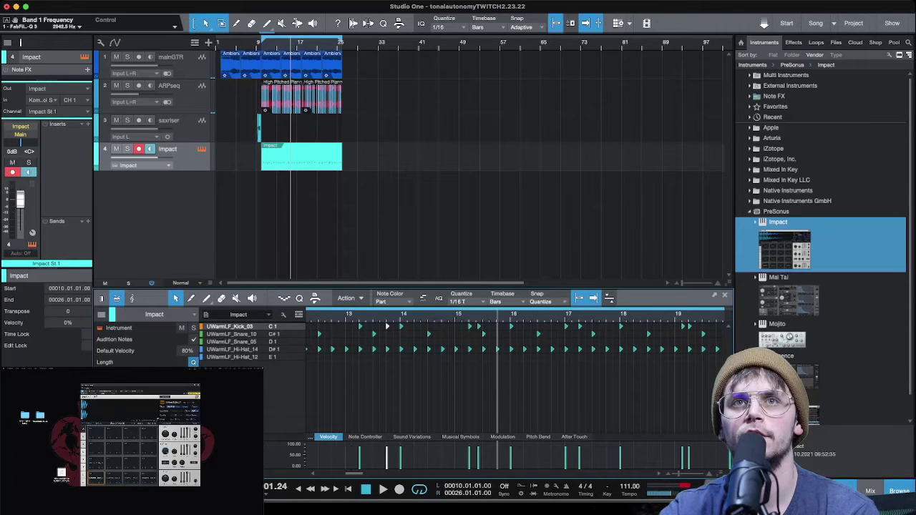
key("e")
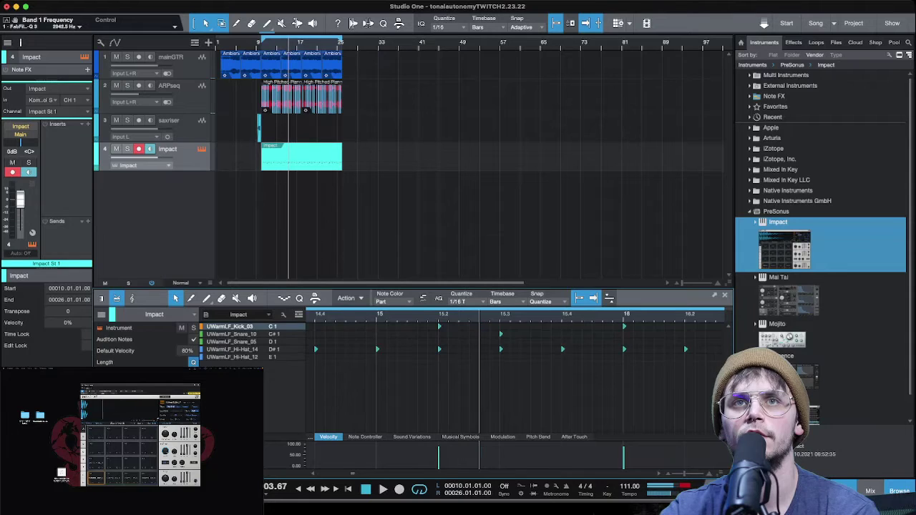
Play the revised kick pattern from shortly before bar 10 through bar 12.
key("shift+z")
key("space")
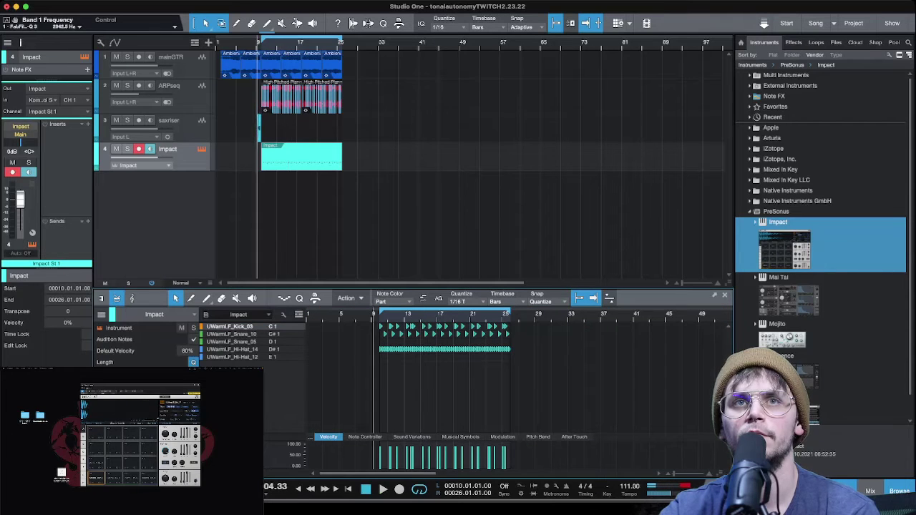
key("e")
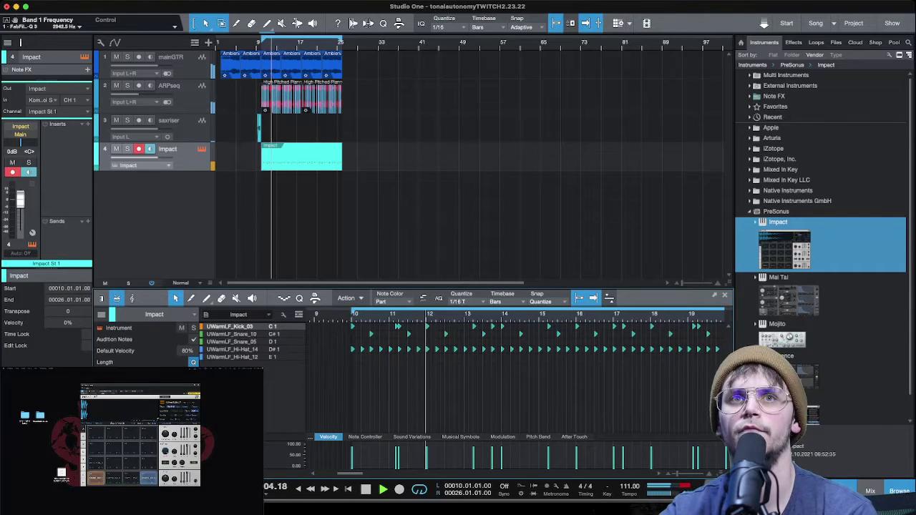
key("space")
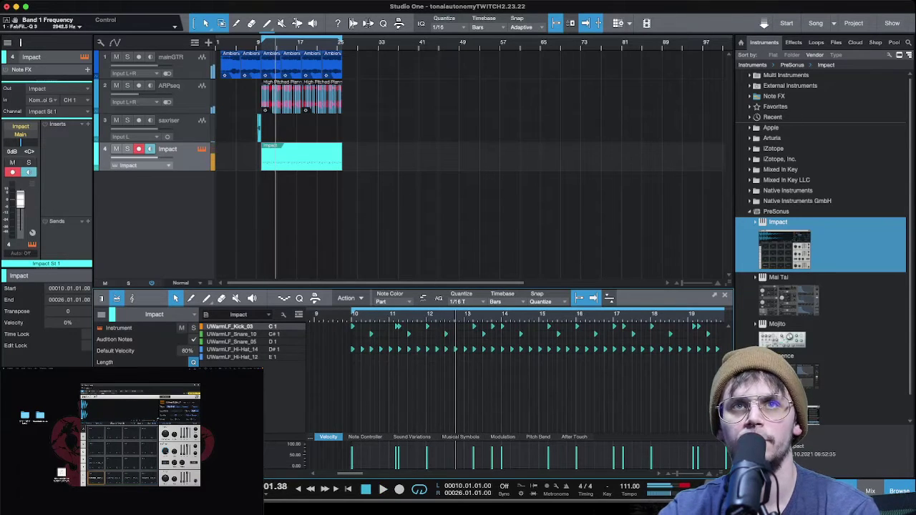
Lower the velocity of the kick just before beat 2 of bar 11 to about half.
key("e")
key("e")
key("e")
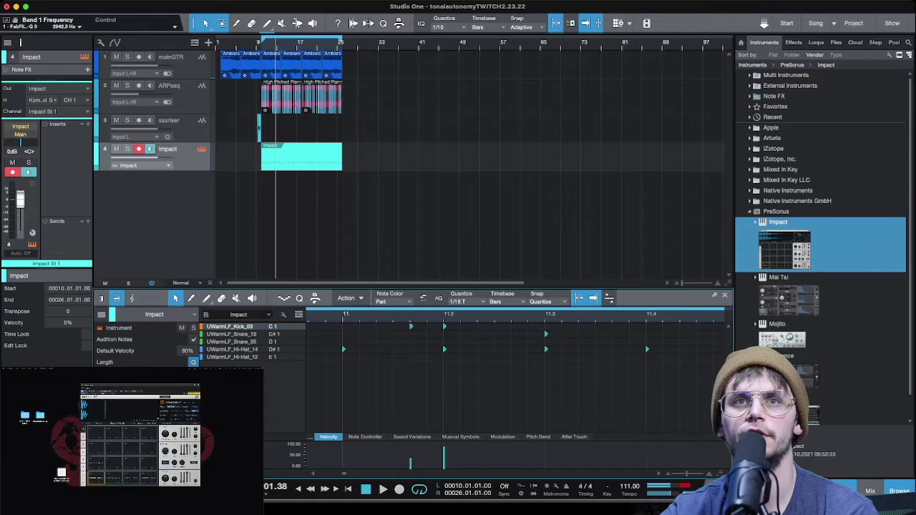
key("w")
key("w")
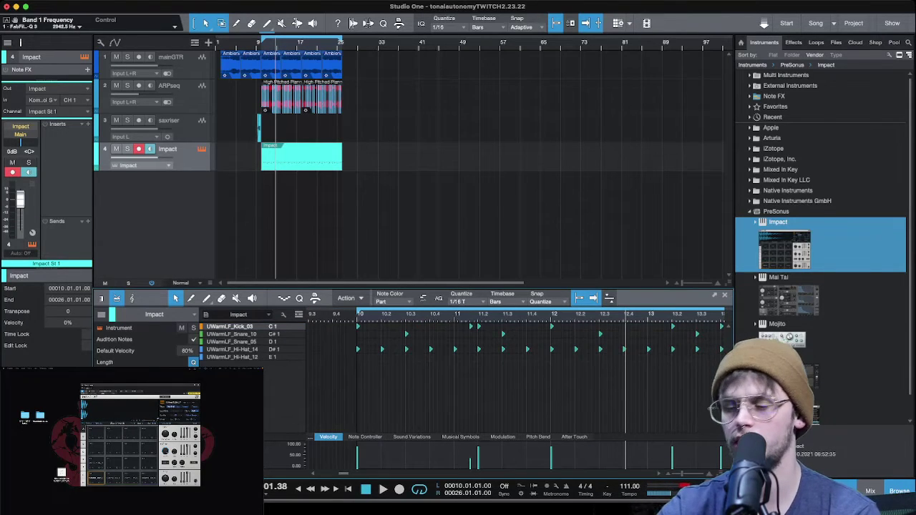
Play the pattern with the softened bar 11 kick through to bar 14.
key("space")
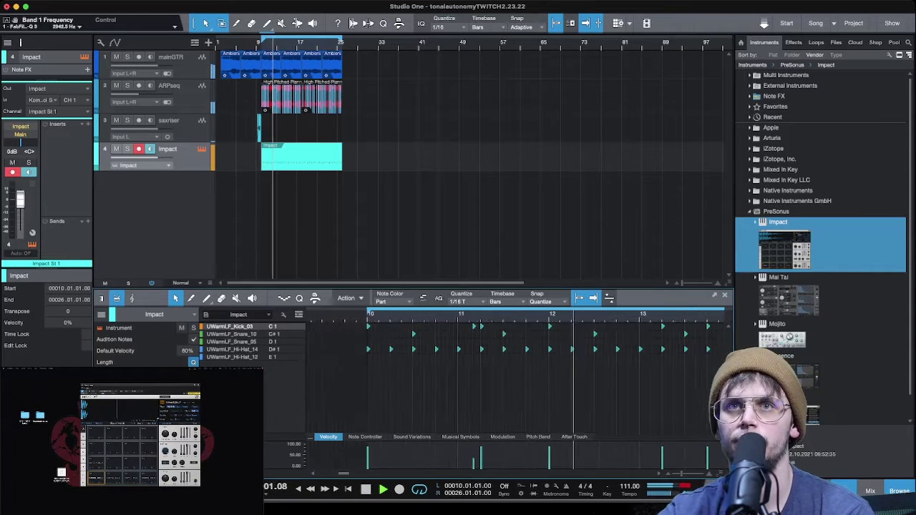
key("w")
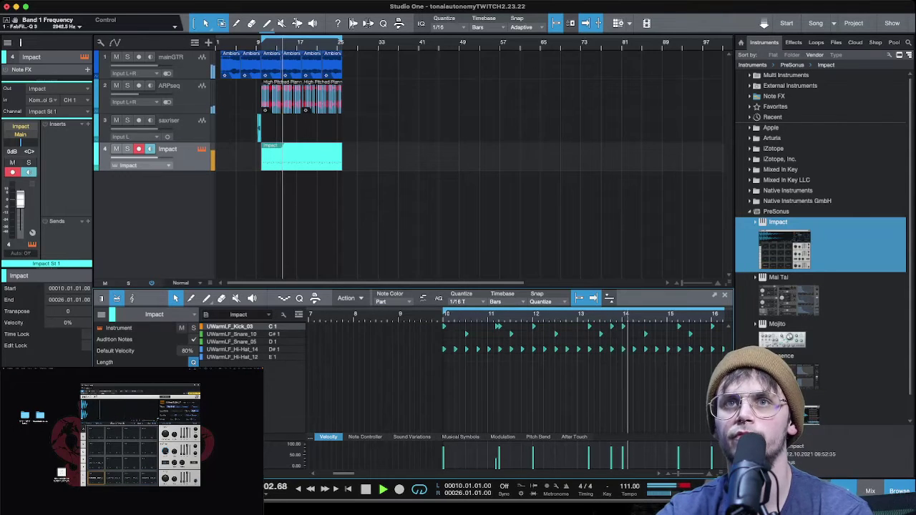
key("w")
Lower the velocities of the bar 13 kicks on beats 2 and 4 to about half.
key("e")
key("e")
key("e")
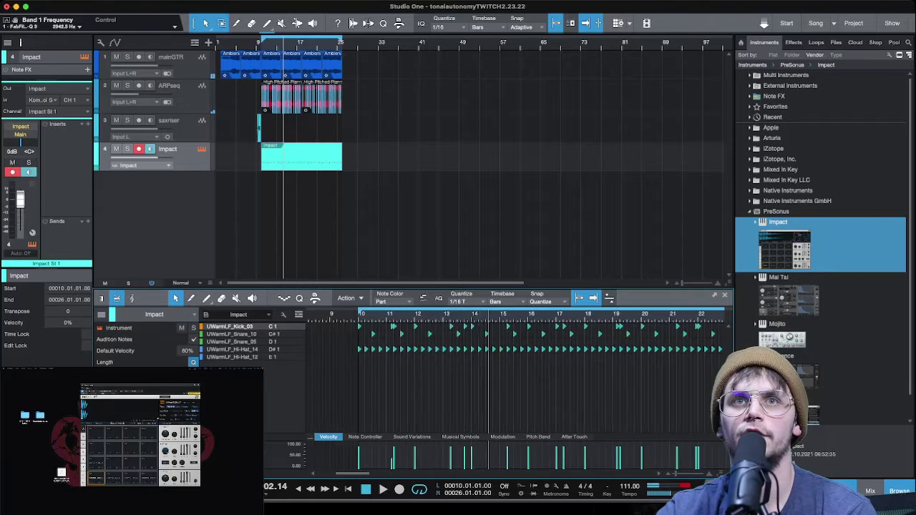
key("space")
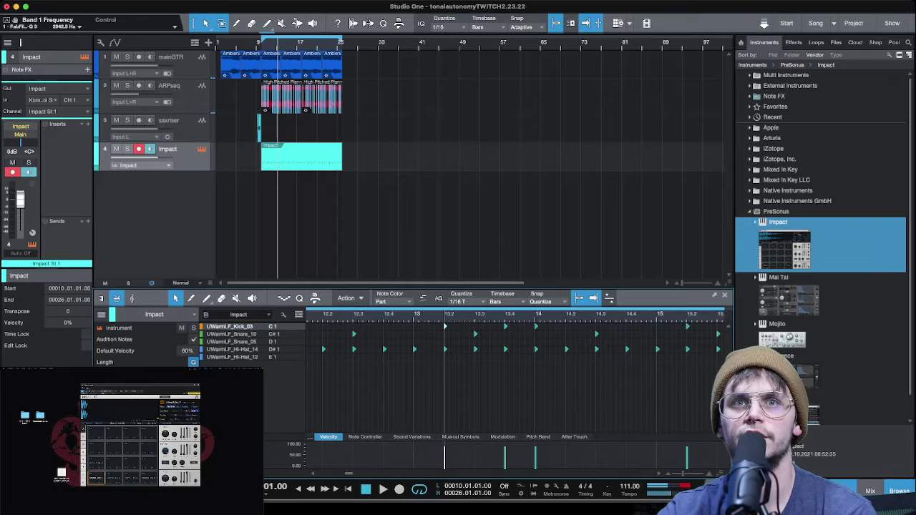
key("space")
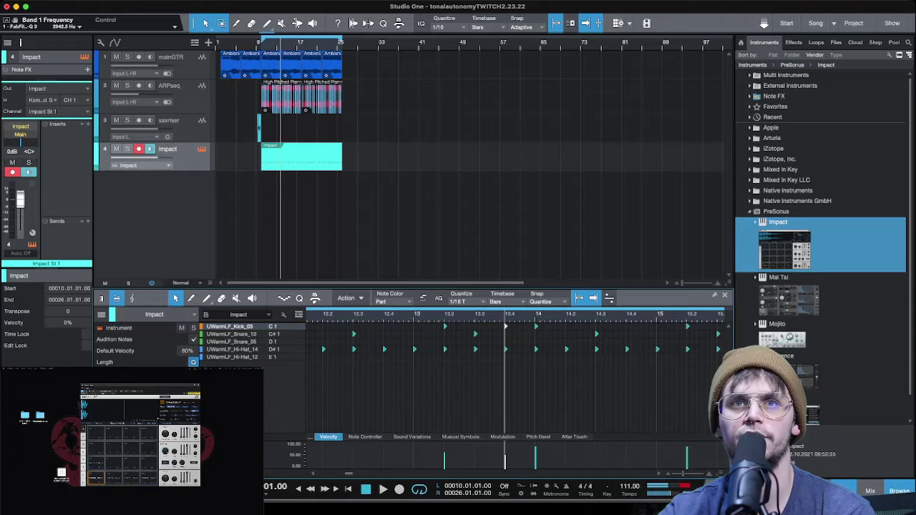
Play the pattern with the softened bar 13 kicks on into bar 17.
key("space")
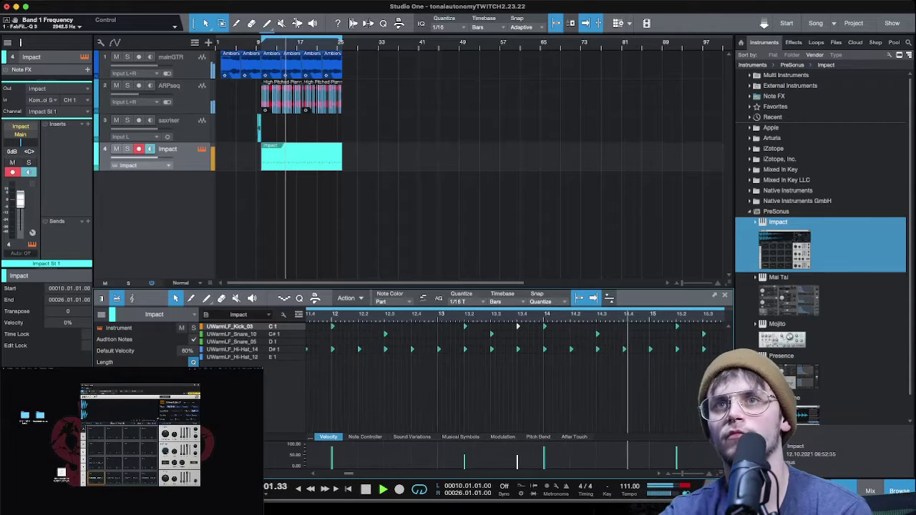
key("w")
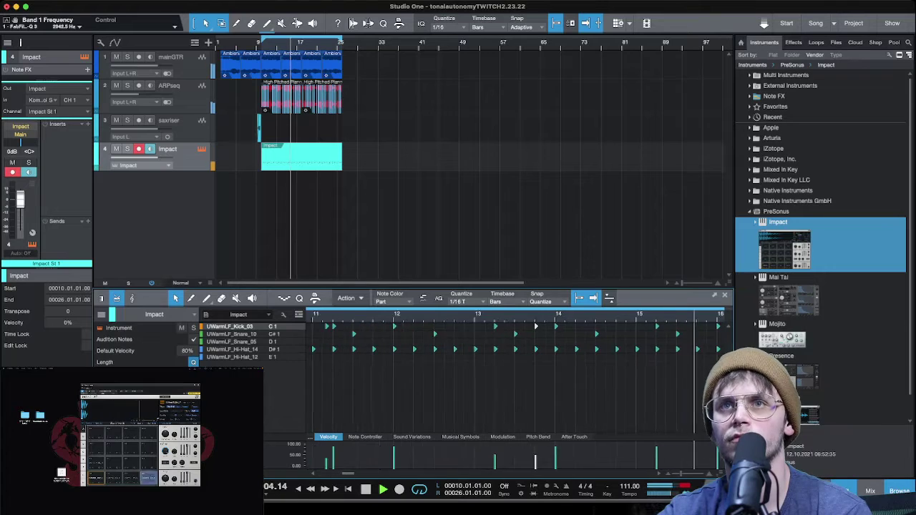
key("w")
key("w")
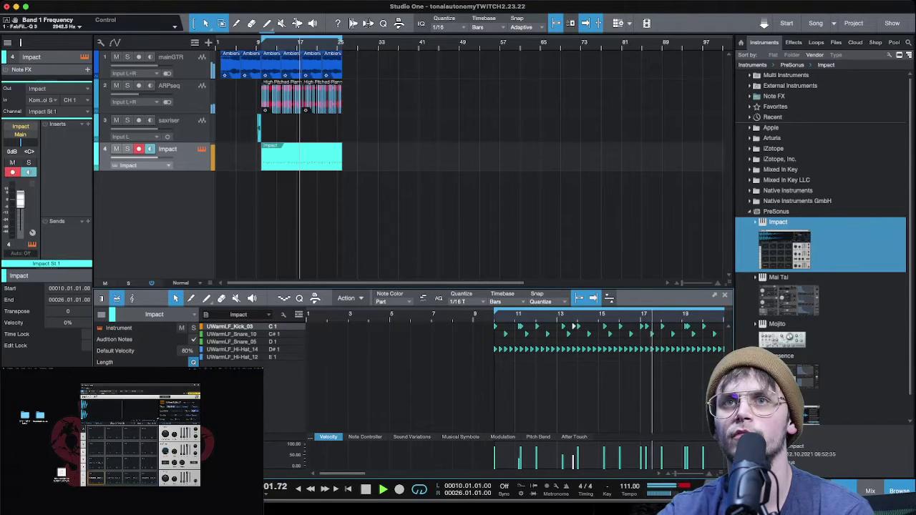
Move the second kick of bar 17 to just before beat 3, lower its velocity to about half, and play it.
key("e")
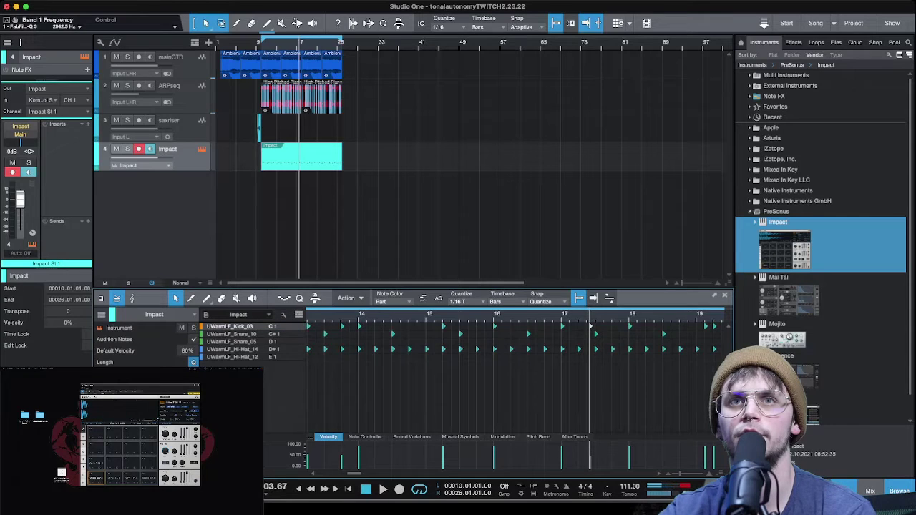
key("space")
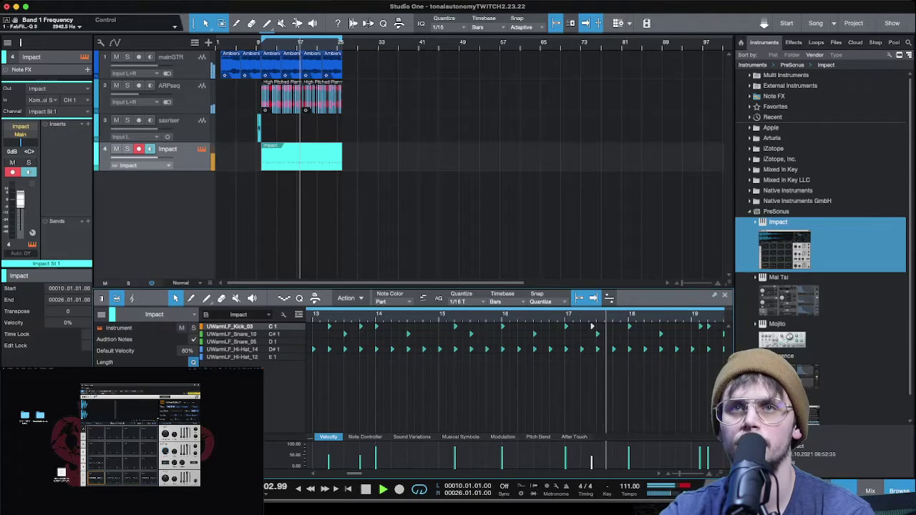
key("w")
key("w")
key("w")
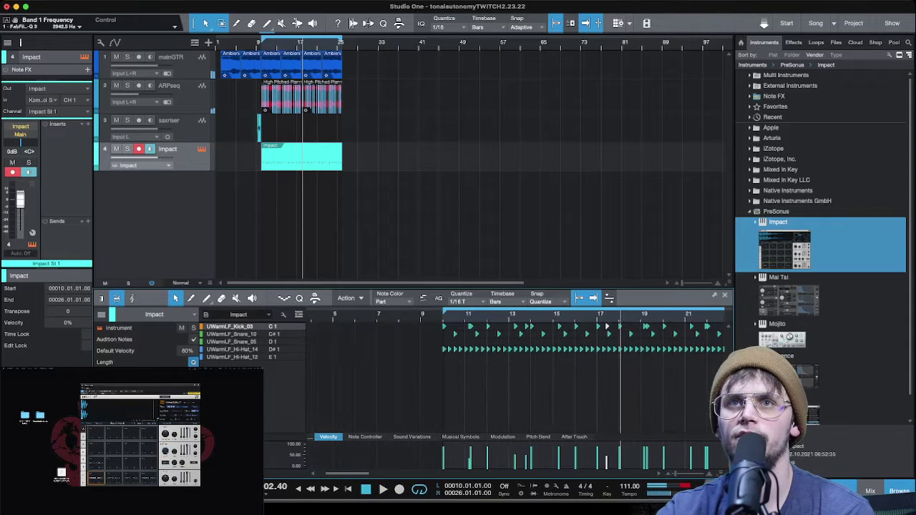
Delete all kick notes from bar 18 to the end of the drum part.
key("w")
key("w")
key("w")
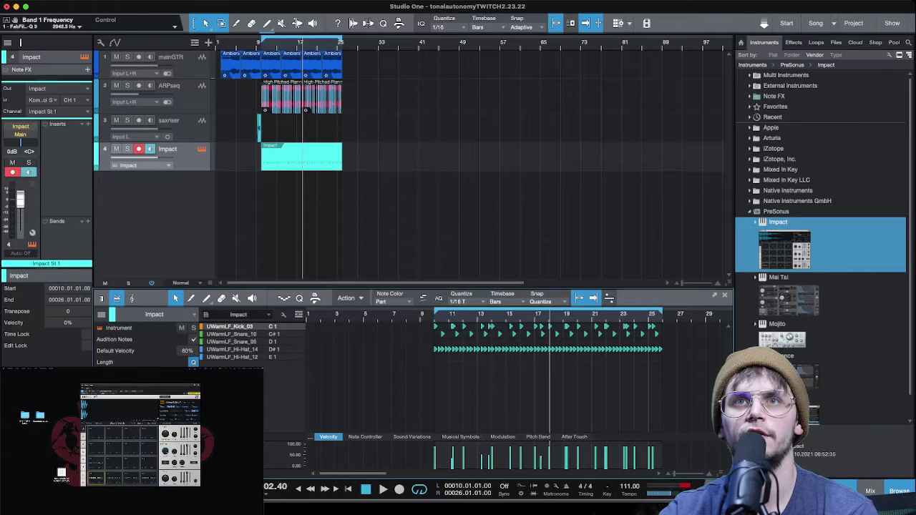
left_click_drag(621, 326, 562, 326)
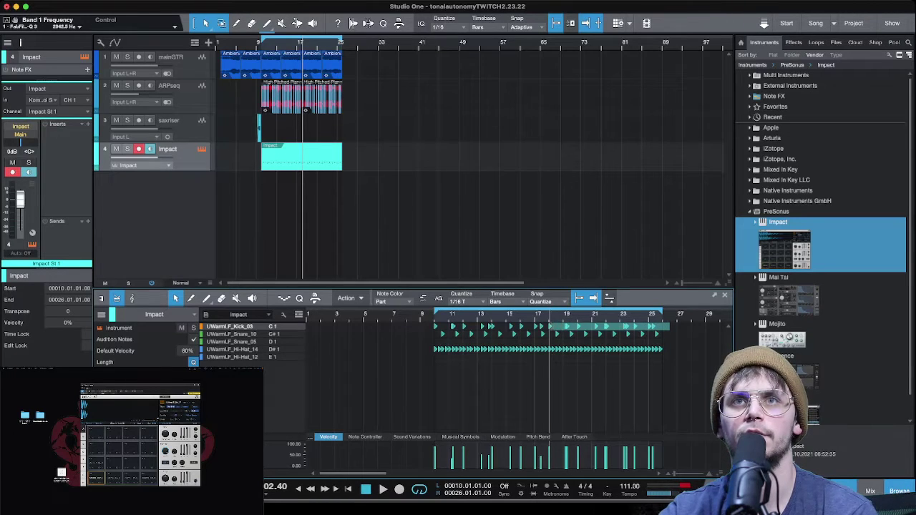
left_click(550, 327)
left_click_drag(671, 326, 556, 326)
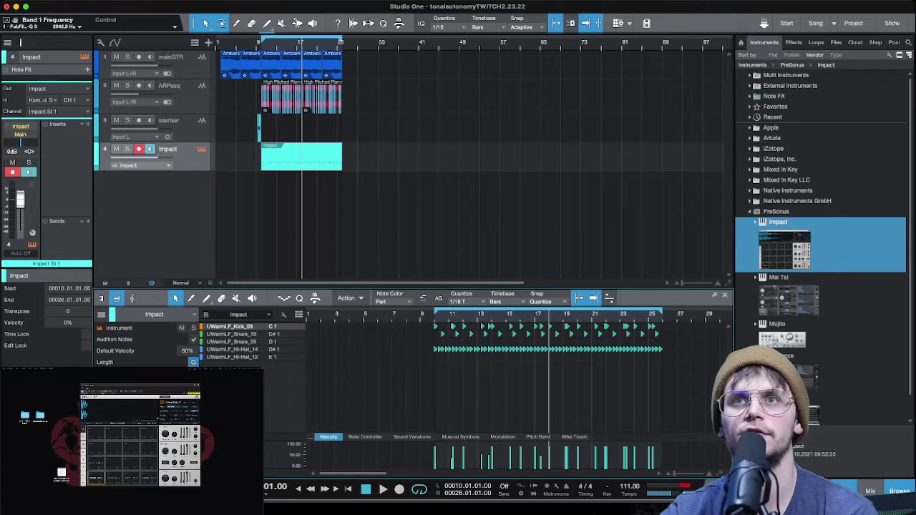
left_click_drag(551, 326, 551, 327)
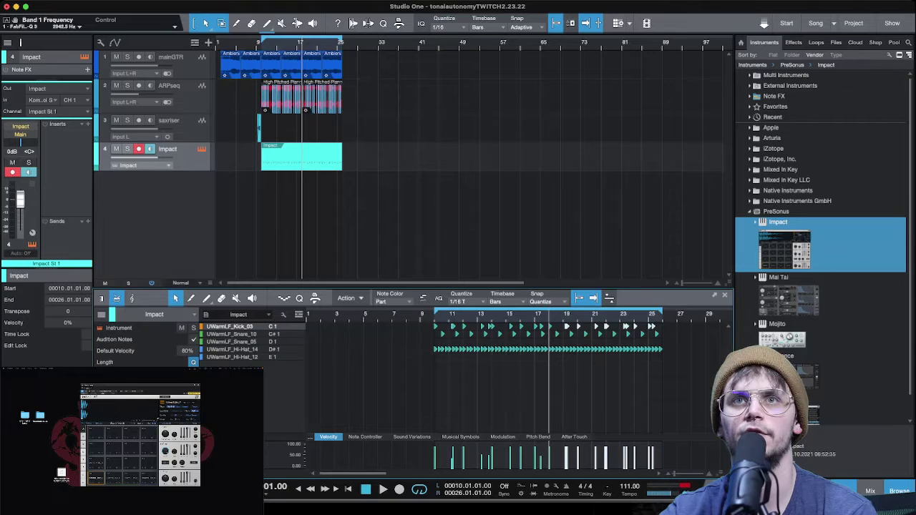
left_click(567, 349)
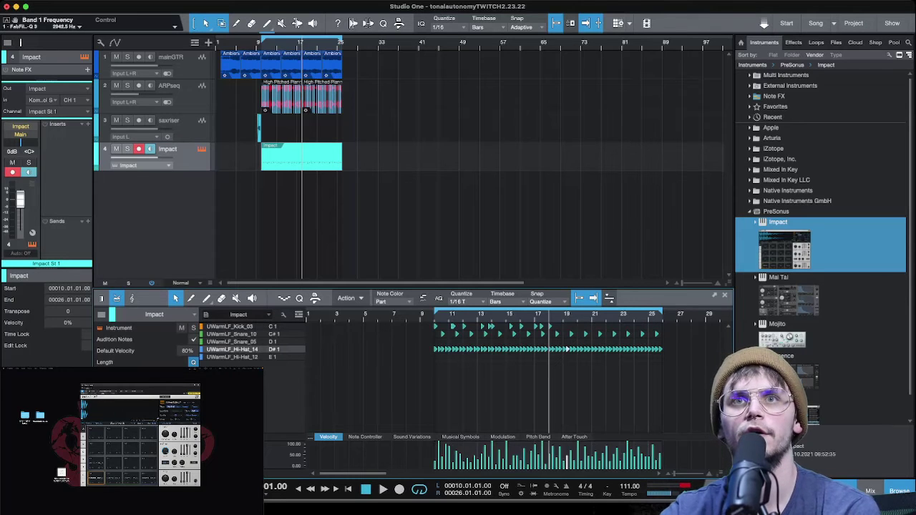
double_click(550, 327)
Duplicate the revised kicks of bars 10 to 17 so they repeat from bar 18 to the end of the part.
left_click_drag(557, 327, 430, 327)
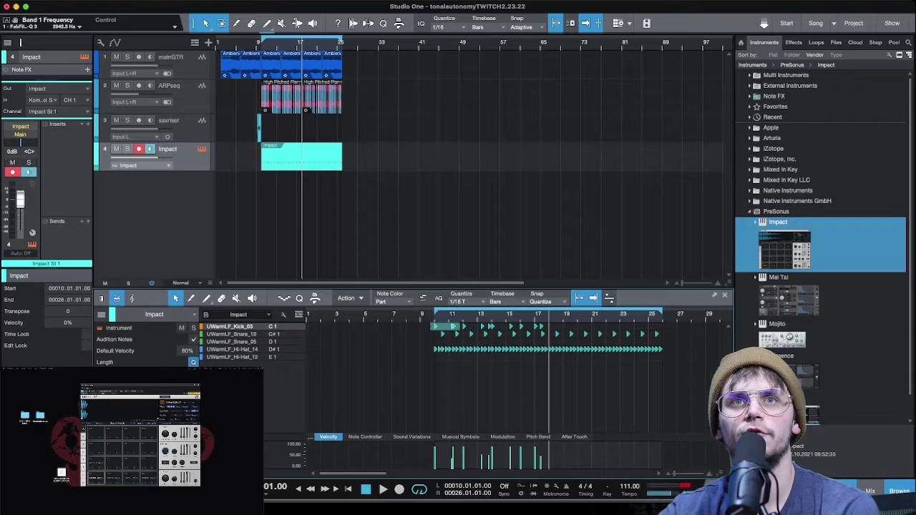
left_click_drag(430, 327, 430, 327)
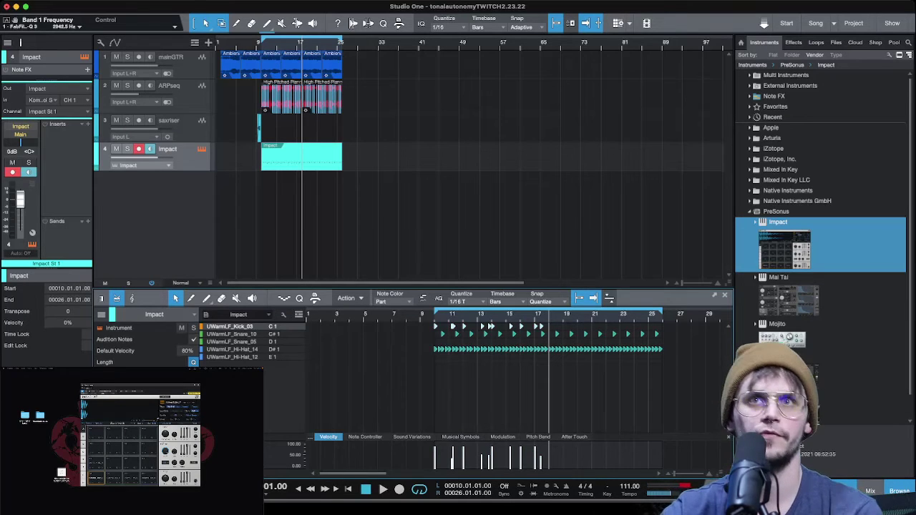
key("d")
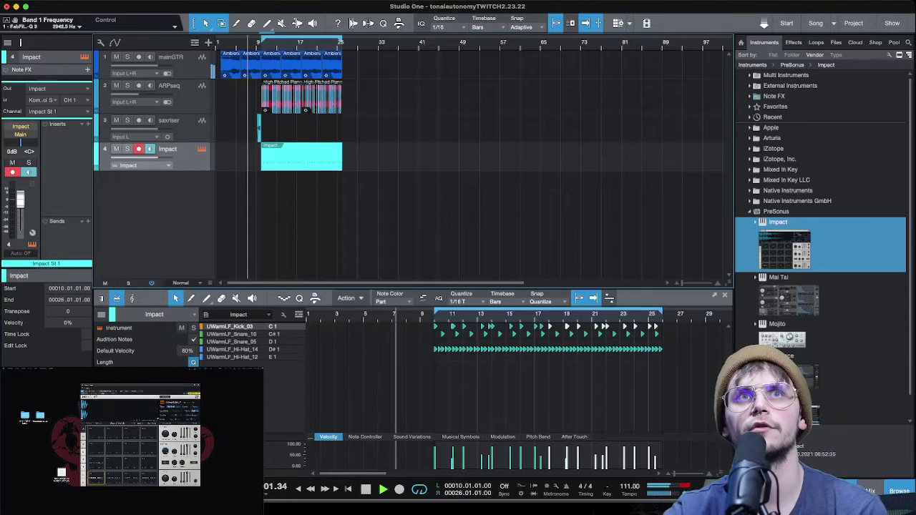
Play the song from around bar 7 through the drum part into the duplicated kicks.
key("e")
key("e")
key("e")
key("w")
key("w")
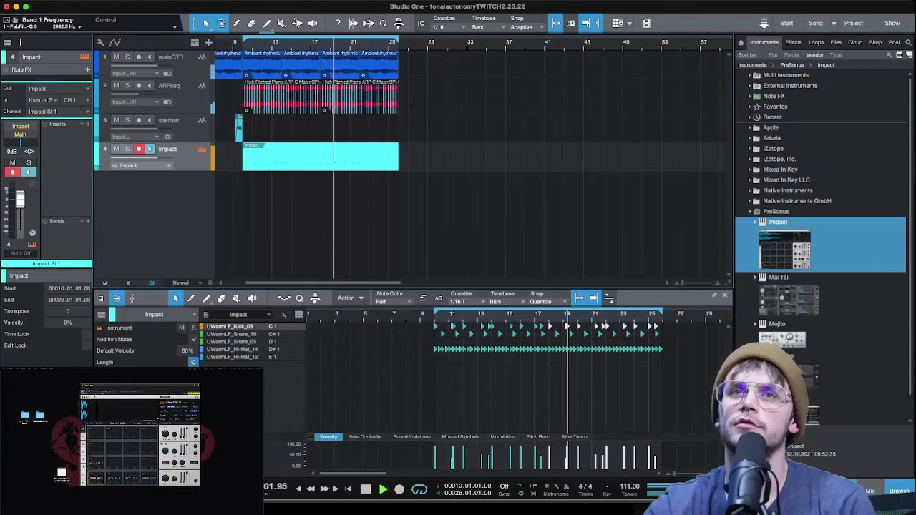
Play the drum pattern from bar 10 to around beat 3 of bar 11.
key("space")
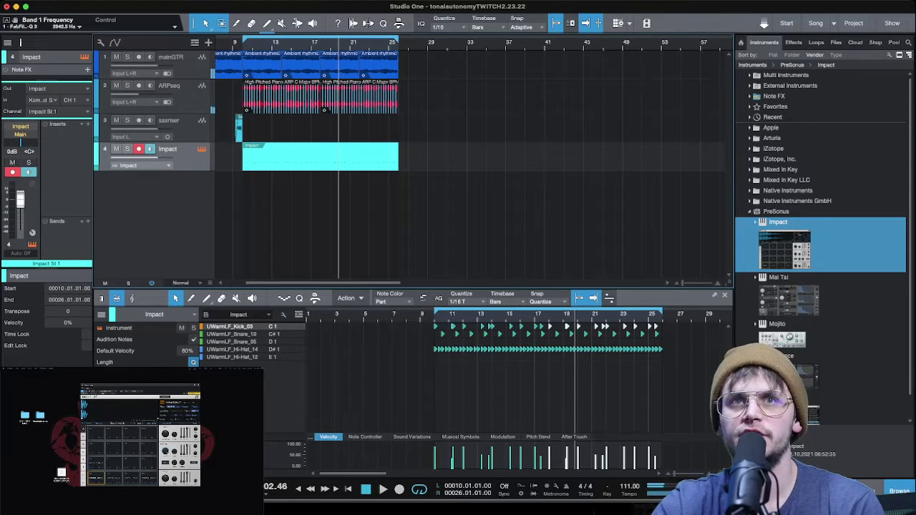
scroll(440, 358, "up", 5)
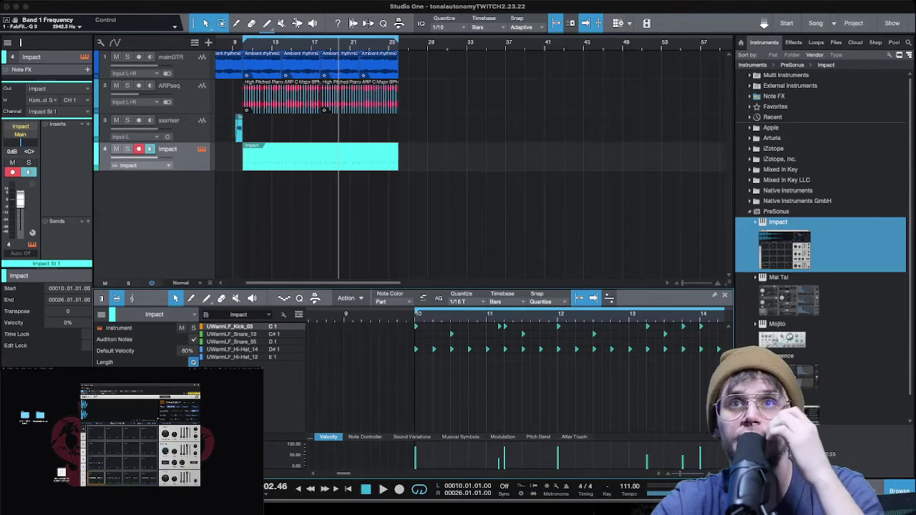
key("e")
key("e")
key("e")
key("e")
key("e")
key("e")
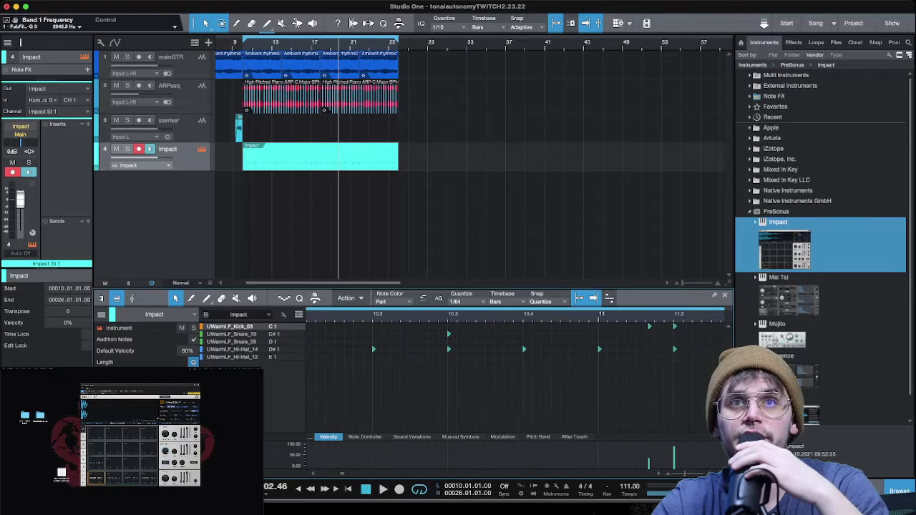
key("w")
key("w")
key("w")
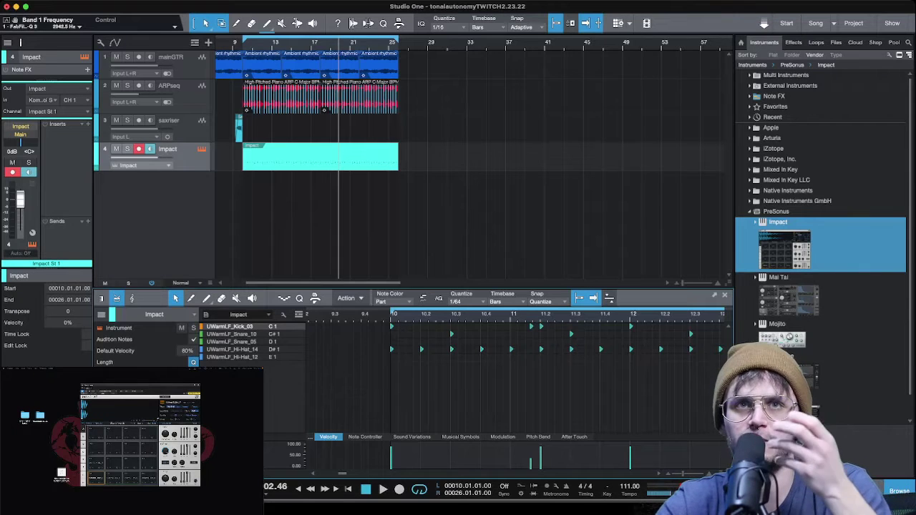
key("space")
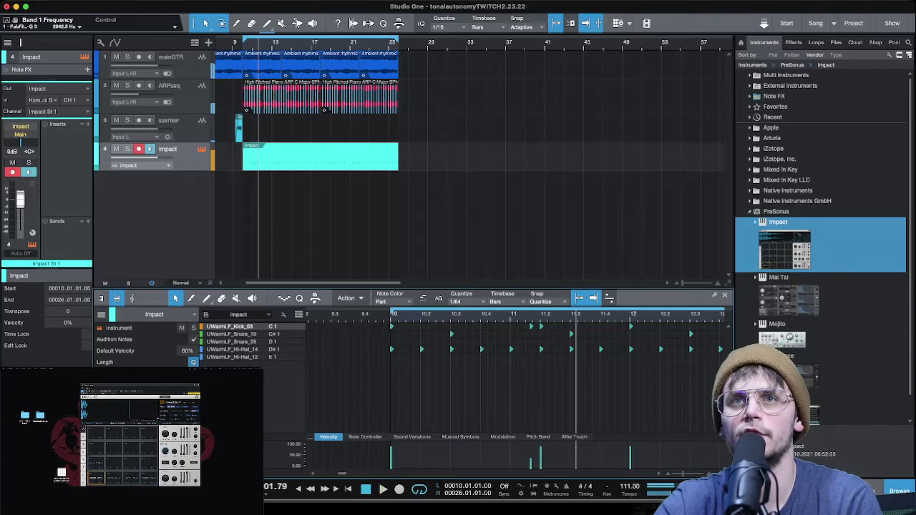
Add a low-velocity snare hit just before the beat 3 snare of bar 11 and play it.
key("e")
key("e")
key("e")
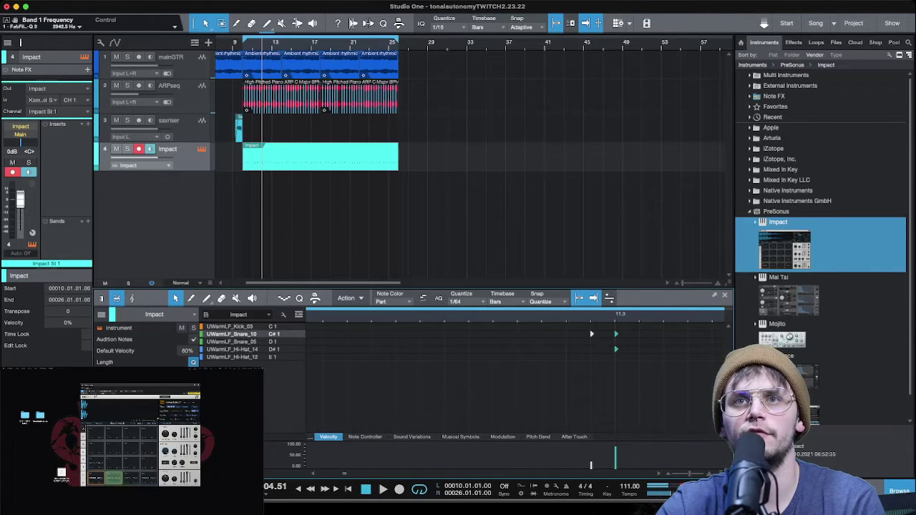
key("space")
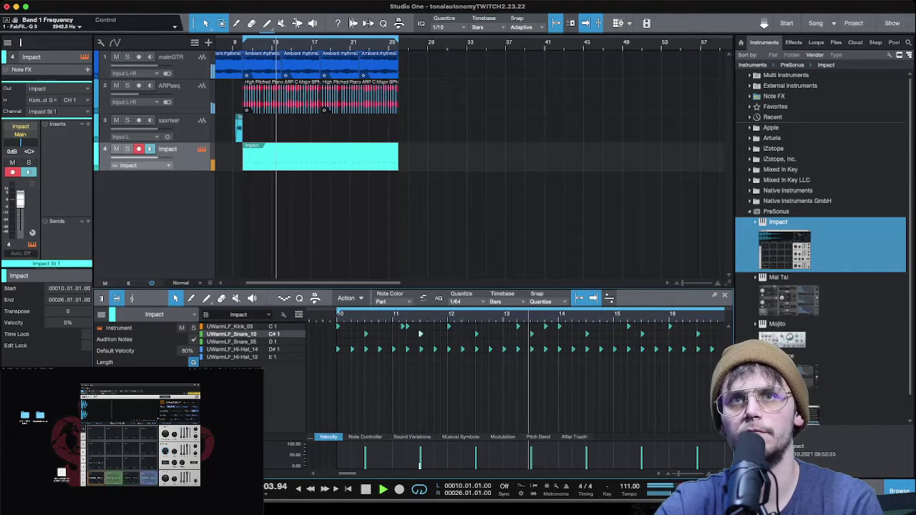
key("space")
Copy the beat 3 snare of bar 13 to just before the beat as a low-velocity ghost note.
key("e")
key("e")
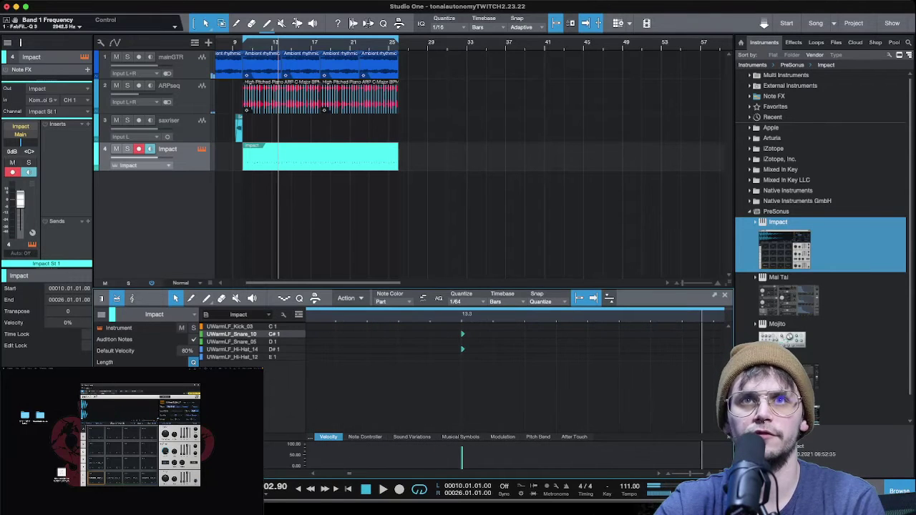
left_click(463, 335)
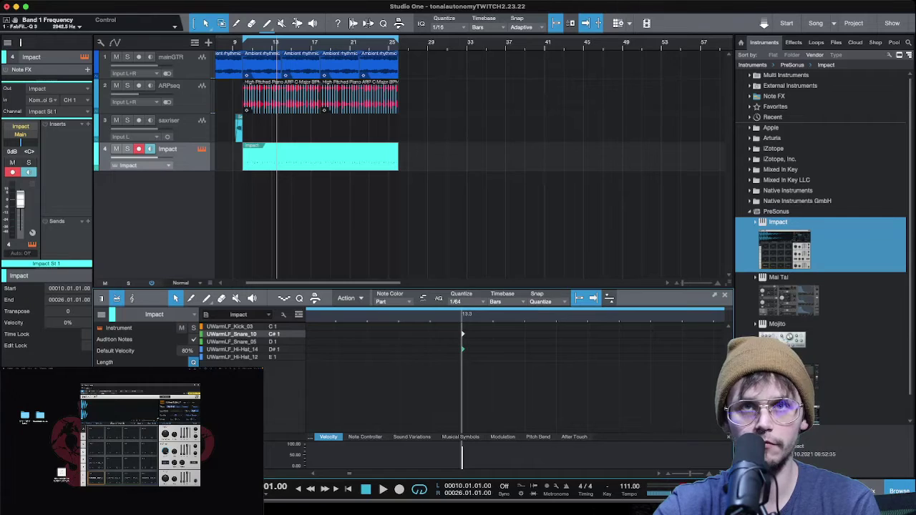
left_click_drag(462, 334, 431, 335)
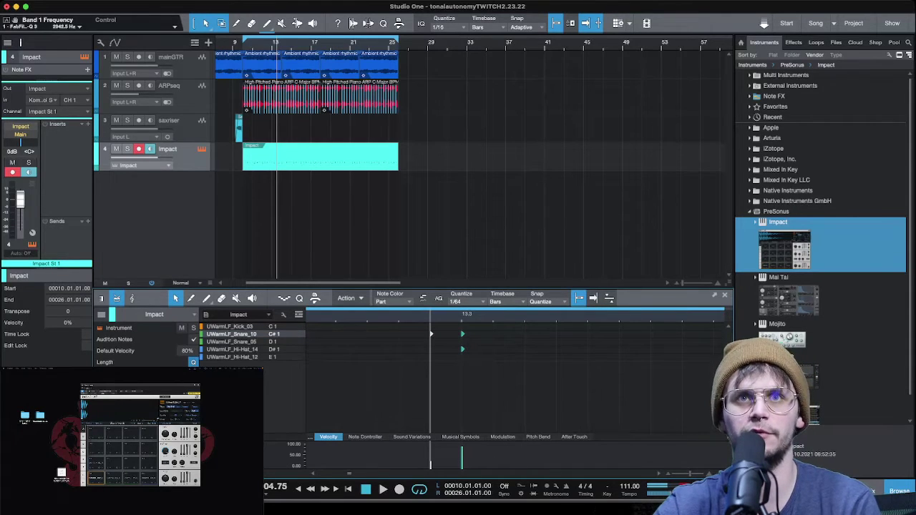
Add a low-velocity ghost snare just before the beat 3 snare of bar 15.
key("w")
key("w")
key("w")
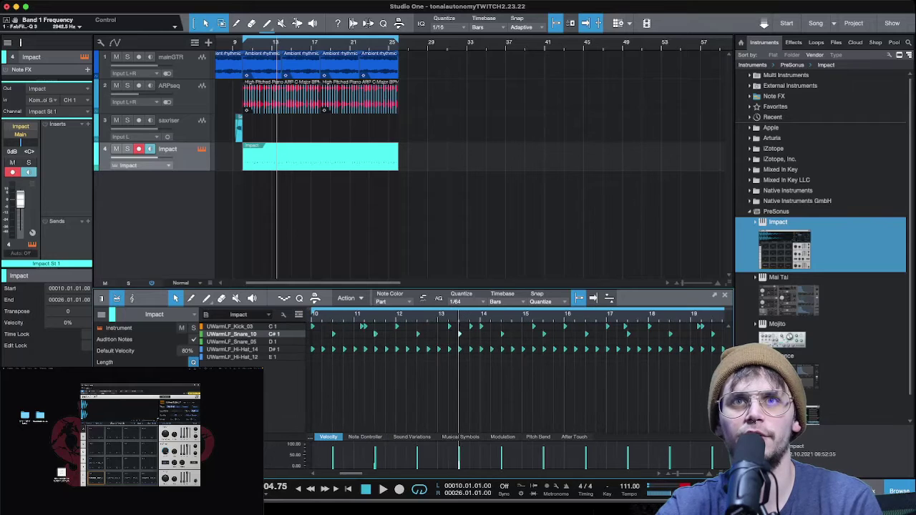
key("w")
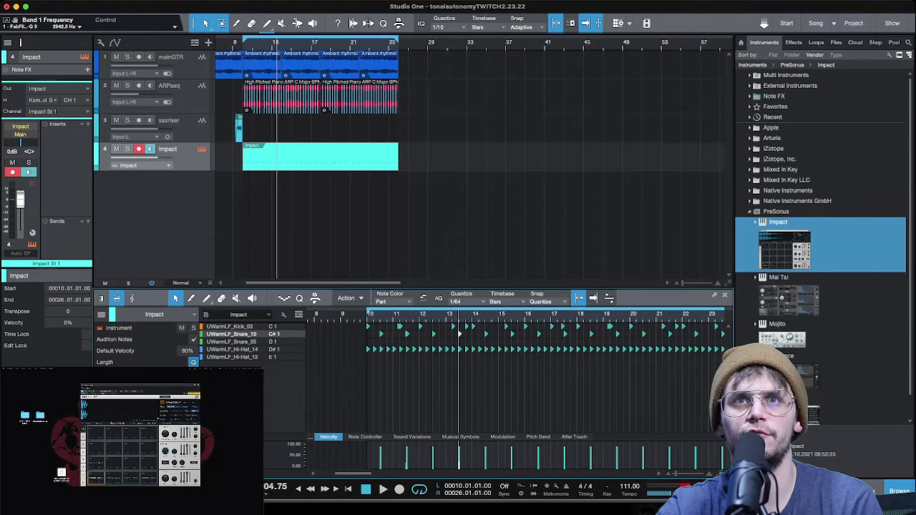
key("e")
key("e")
key("e")
key("e")
key("e")
key("e")
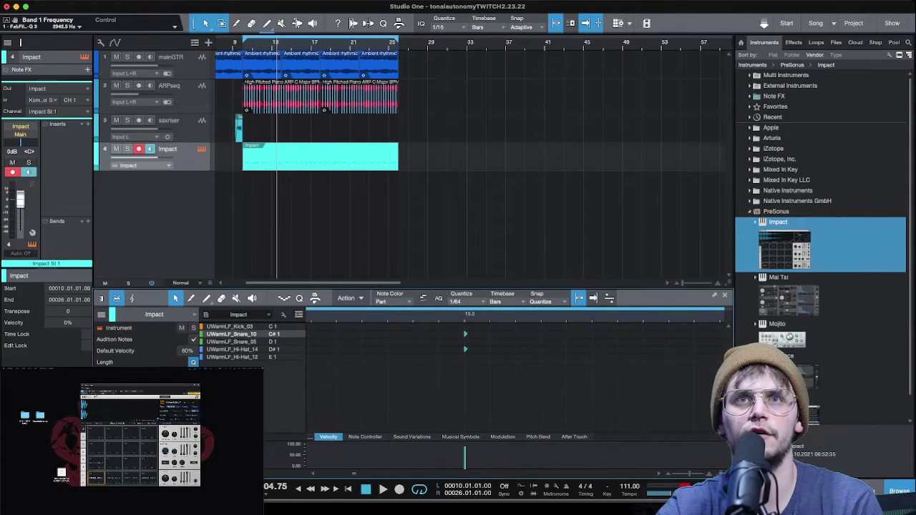
key("e")
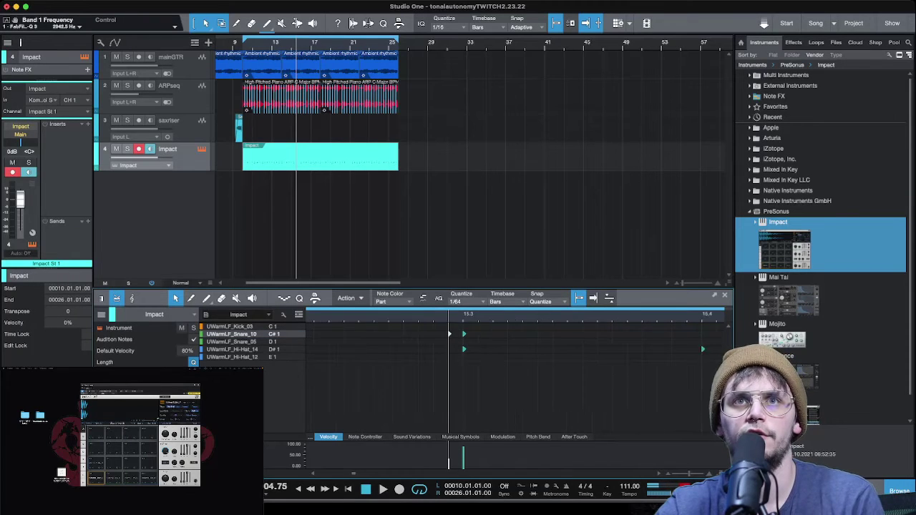
Add a low-velocity ghost snare just before the beat 3 snare of bar 17.
key("w")
key("w")
key("w")
key("w")
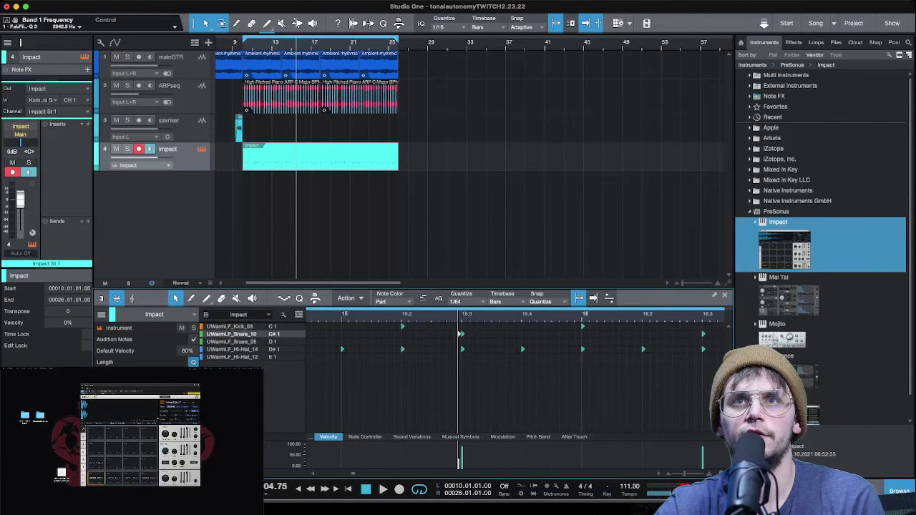
key("w")
key("w")
key("w")
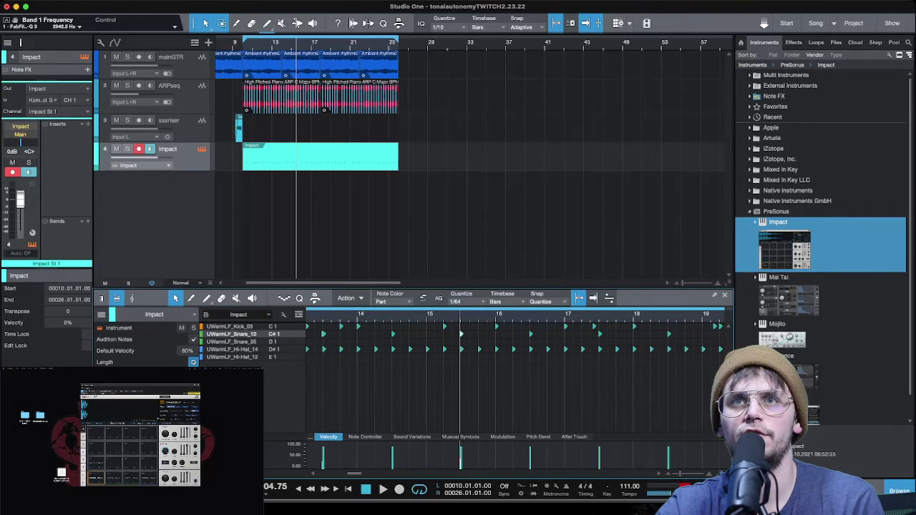
key("e")
key("e")
key("e")
key("e")
key("e")
key("e")
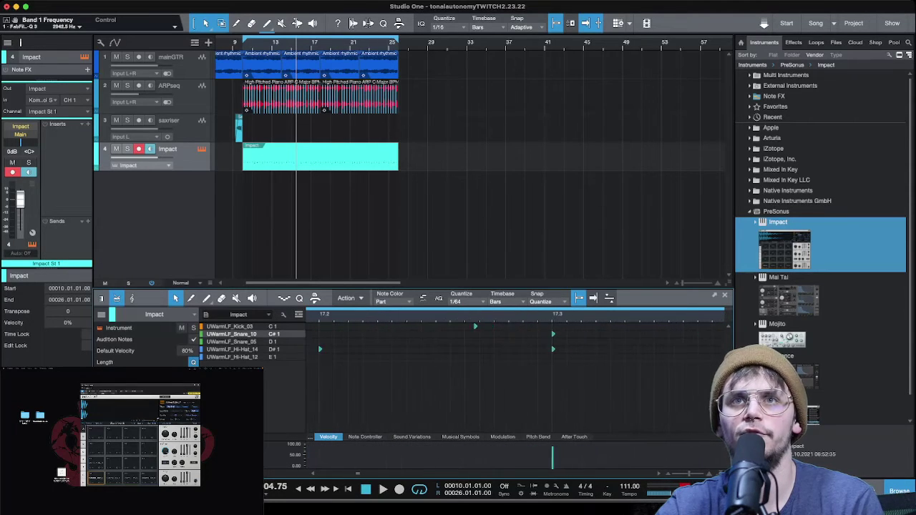
left_click(553, 334)
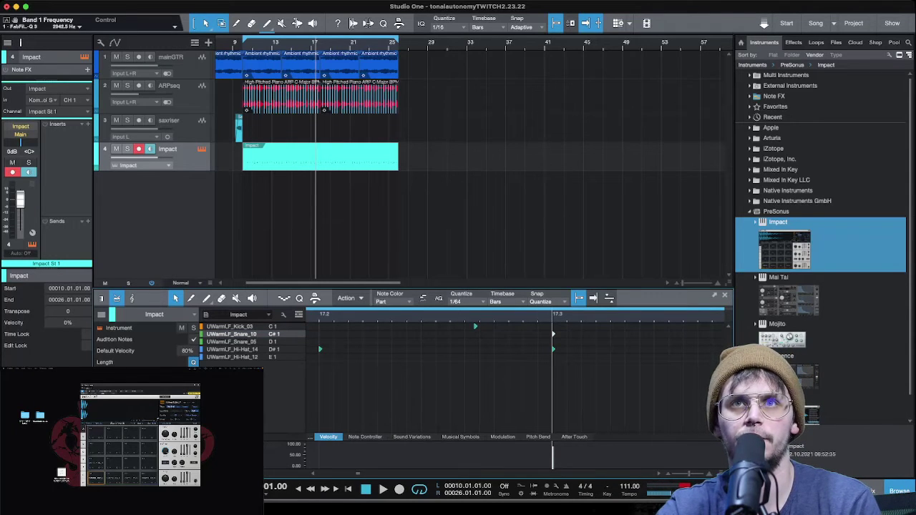
key("alt+Left")
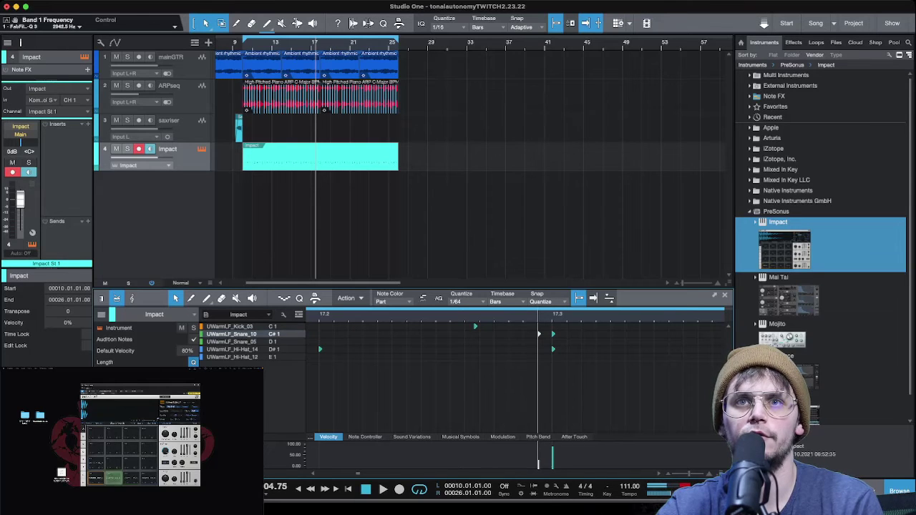
Duplicate the snares of bars 10 to 17, including the ghost notes, so they repeat from bar 18 to the end of the part.
key("shift+z")
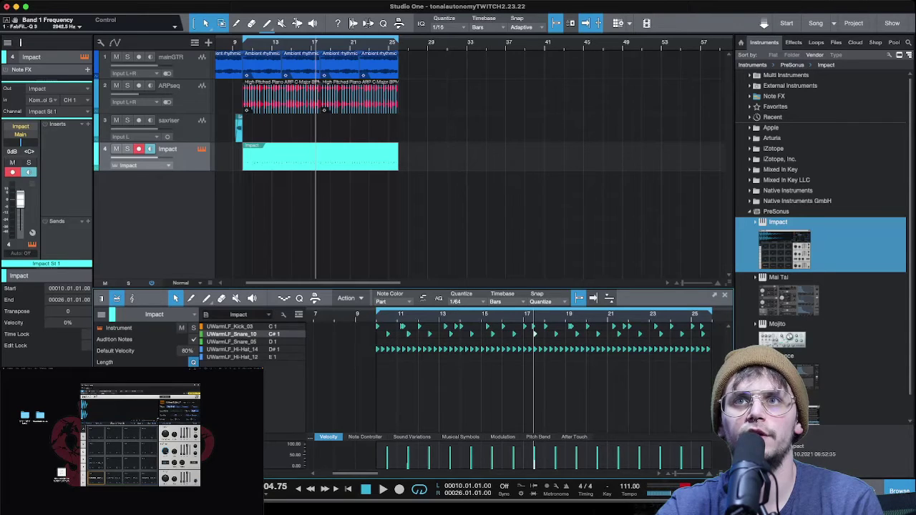
left_click_drag(702, 344, 359, 336)
left_click(555, 349)
key("d")
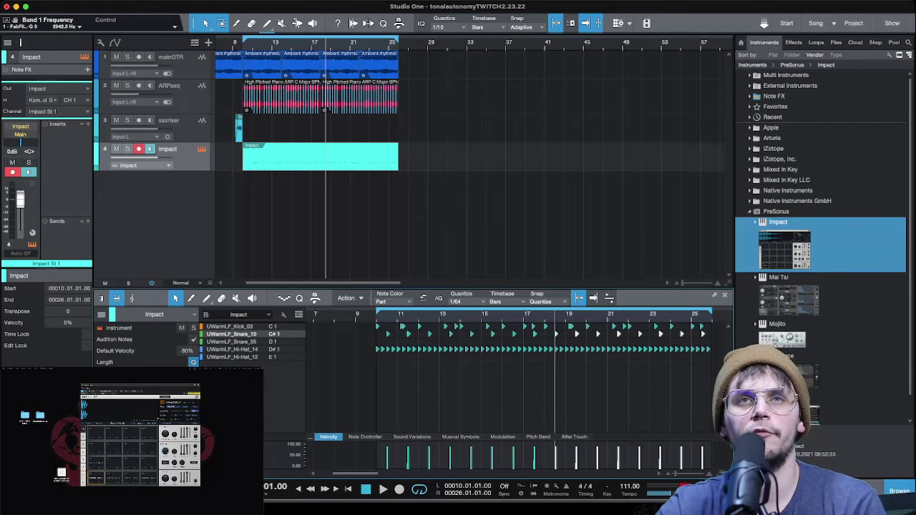
Play the duplicated snares from bar 18 to the end of the drum part, examining the ghost note before beat 3 of bar 21.
key("space")
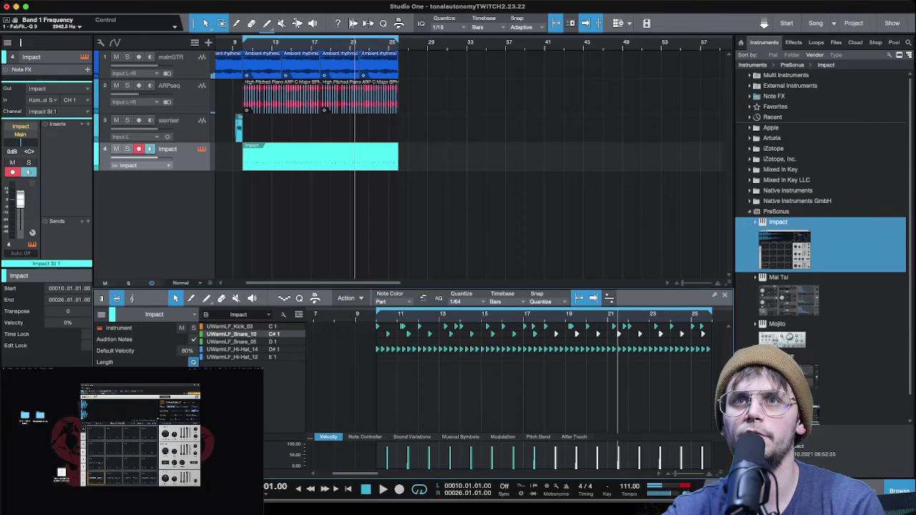
key("e")
key("e")
key("e")
key("e")
key("e")
key("e")
key("e")
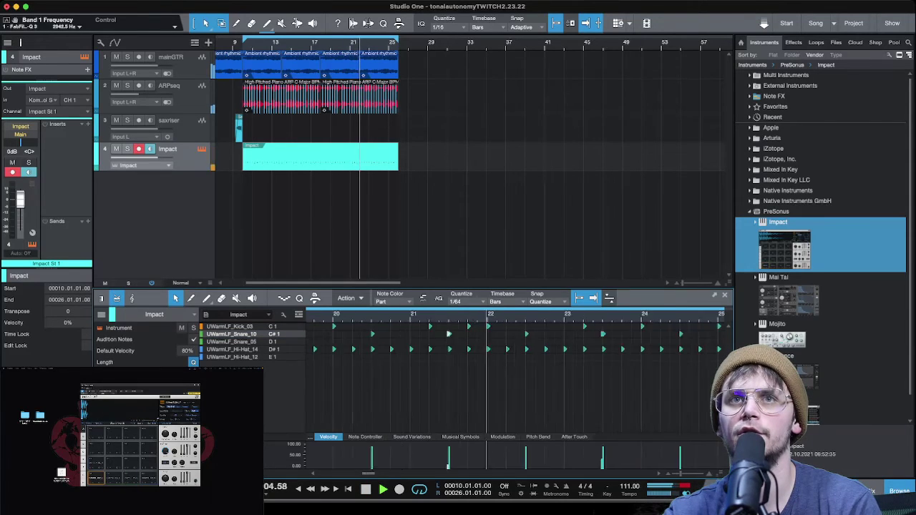
key("shift+z")
key("shift+z")
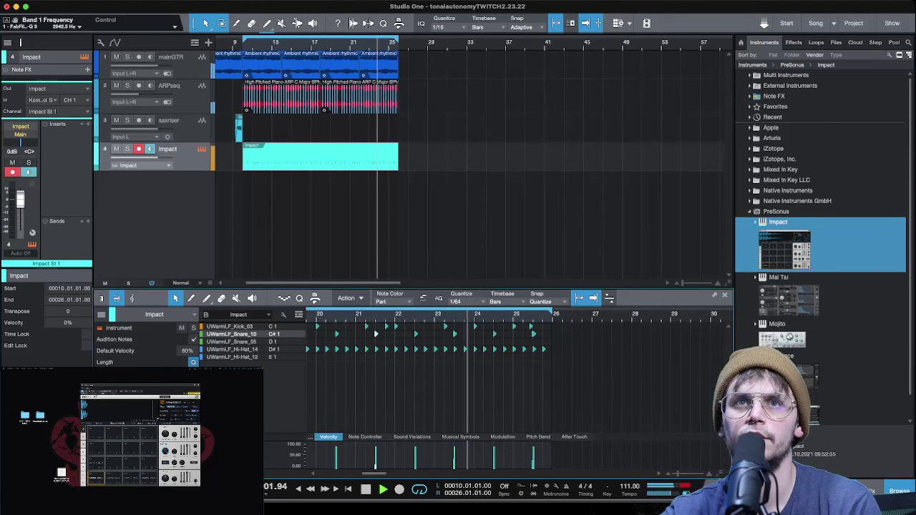
key("shift+z")
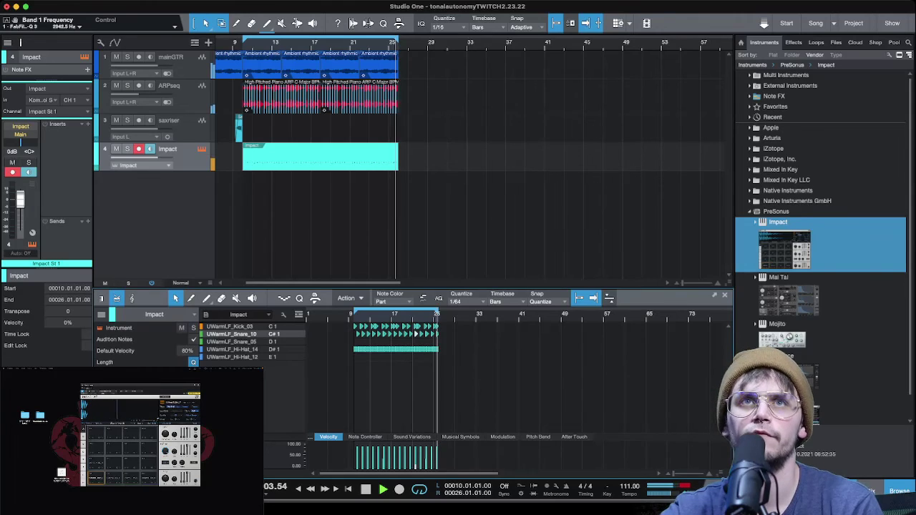
Stop playback, return to bar 10, and collapse the PreSonus folder in the instrument browser.
key("space")
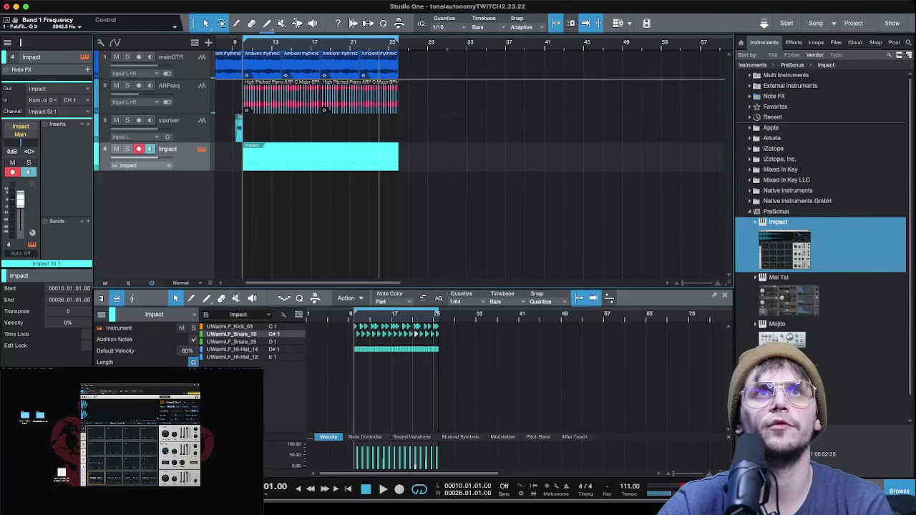
left_click(749, 211)
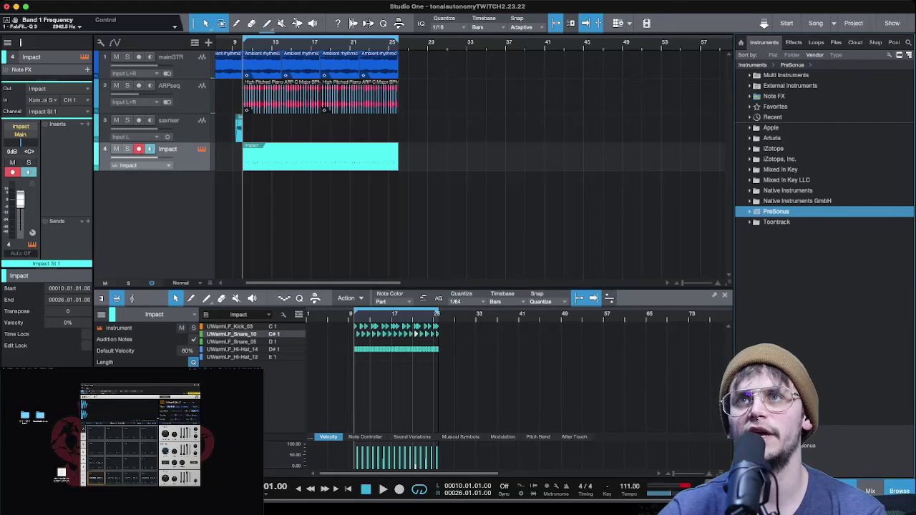